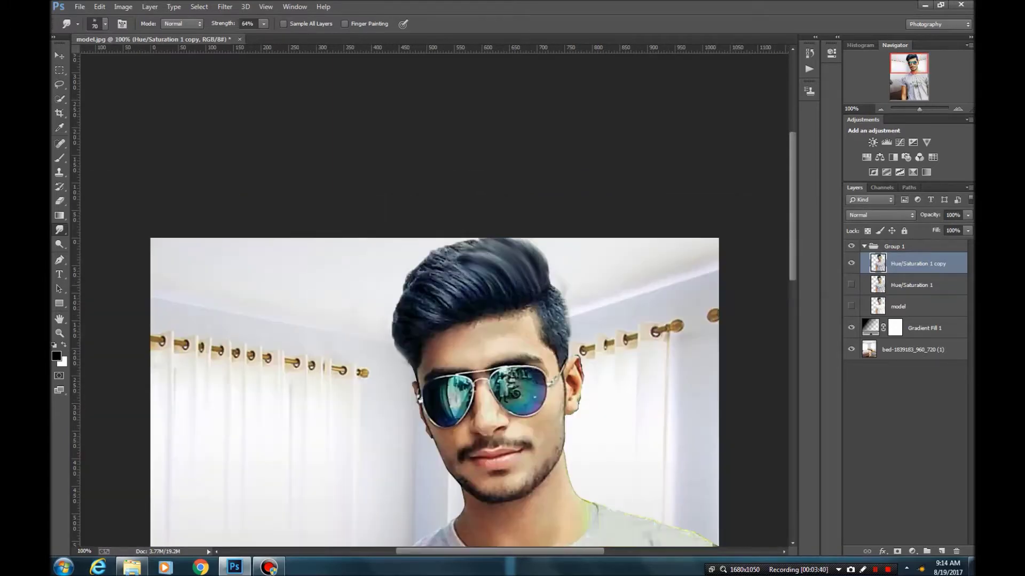
Smudge along the upper-left edge of the man's hair into the bedroom background
{"action": "left_click_drag", "start_coordinate": [454, 277], "coordinate": [413, 261]}
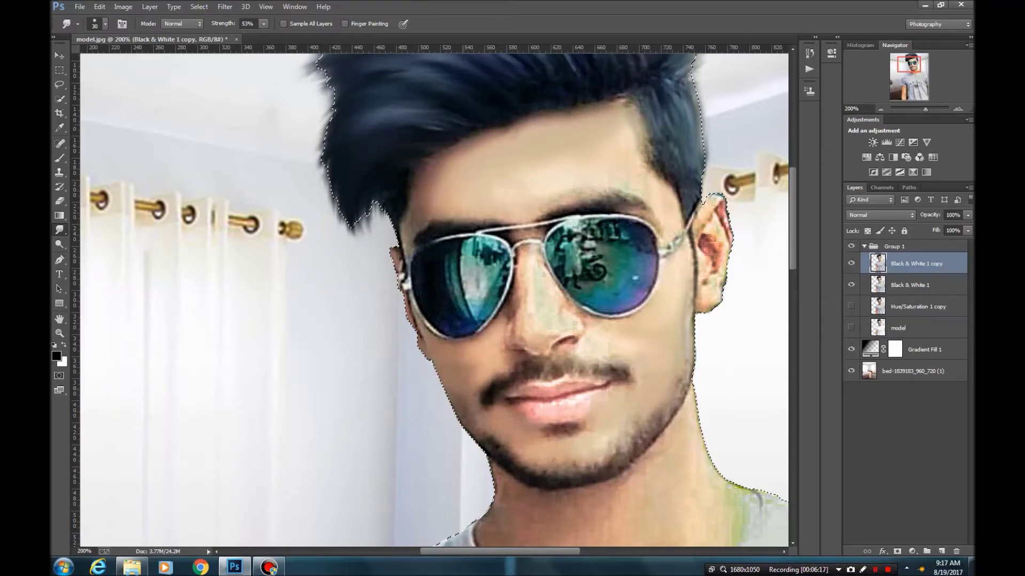
Navigate over the man's face and hair and enlarge the Smudge brush
{"action": "scroll", "coordinate": [434, 296], "scroll_direction": "up", "scroll_amount": 2}
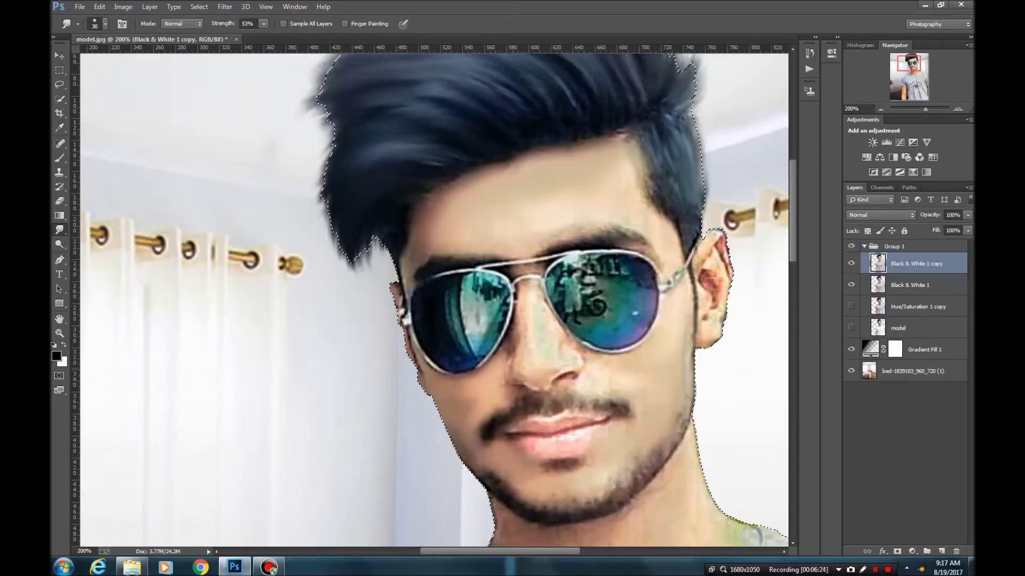
{"action": "scroll", "coordinate": [434, 296], "scroll_direction": "up", "scroll_amount": 1}
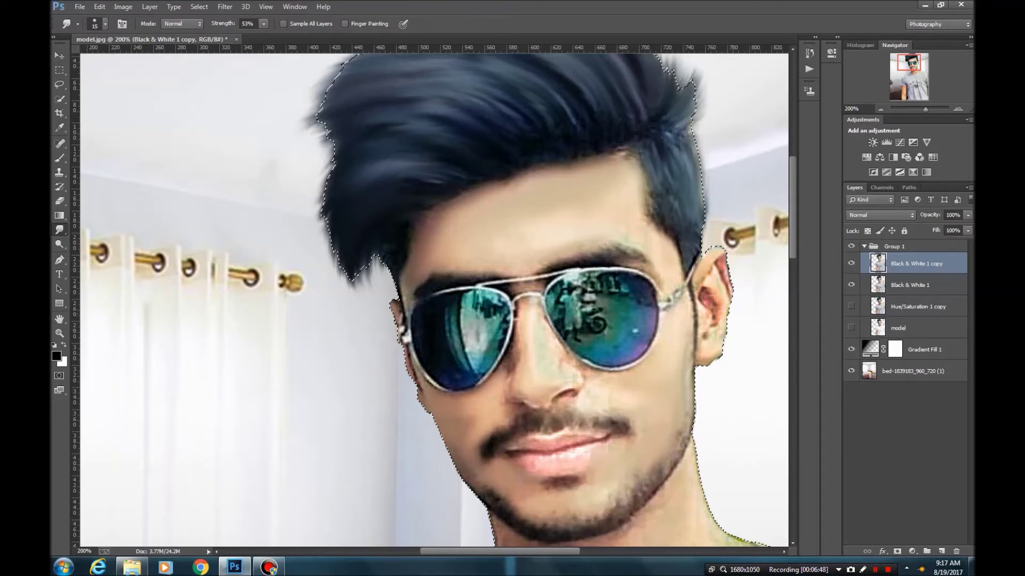
{"action": "scroll", "coordinate": [434, 296], "scroll_direction": "down", "scroll_amount": 5}
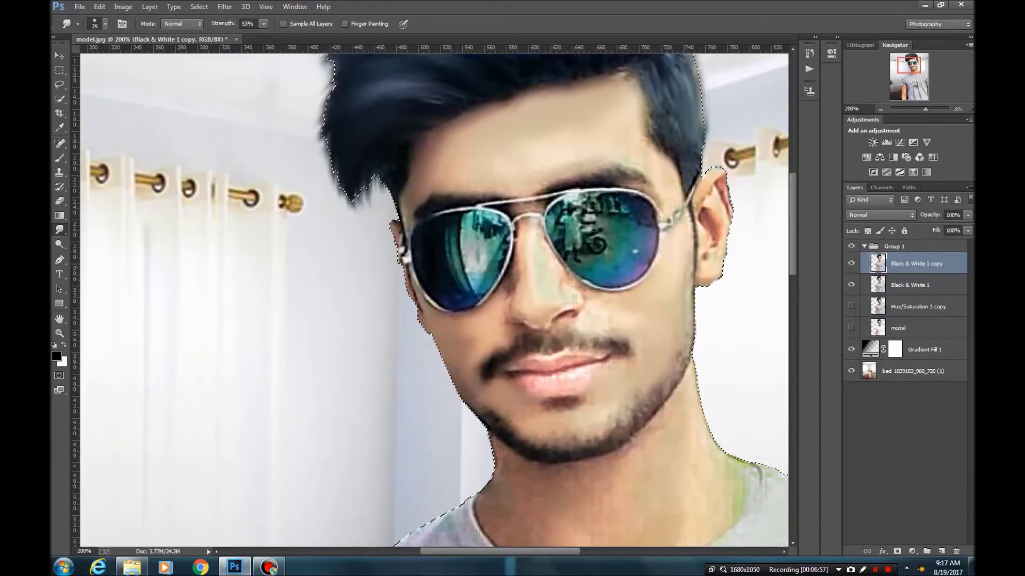
{"action": "scroll", "coordinate": [434, 296], "scroll_direction": "down", "scroll_amount": 3}
{"action": "scroll", "coordinate": [435, 296], "scroll_direction": "down", "scroll_amount": 7}
{"action": "key", "text": "bracketright"}
{"action": "key", "text": "bracketright"}
{"action": "key", "text": "bracketright"}
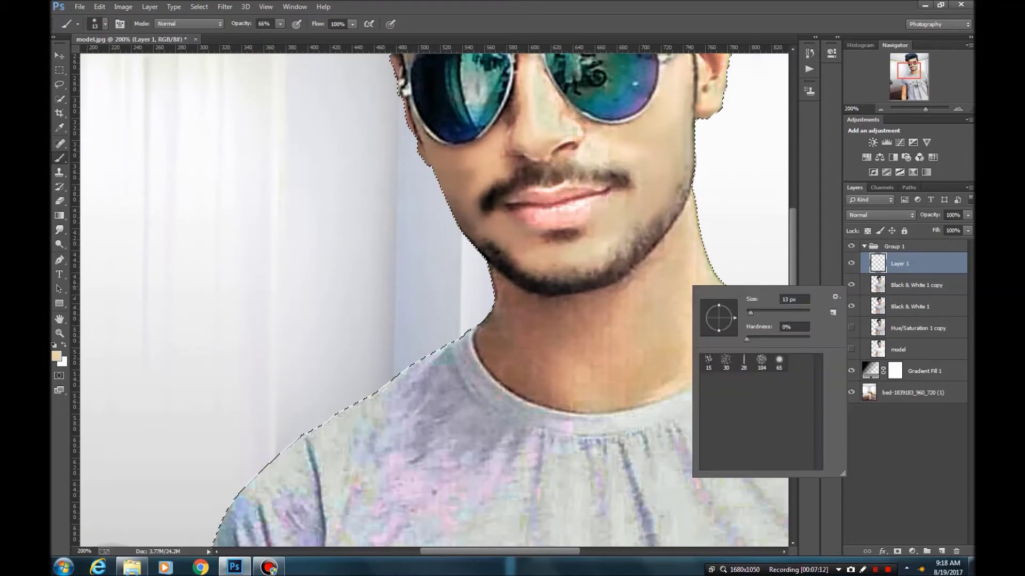
Merge the skin-tone Layer 1 with Black & White 1 copy into one layer
{"action": "key", "text": "Return"}
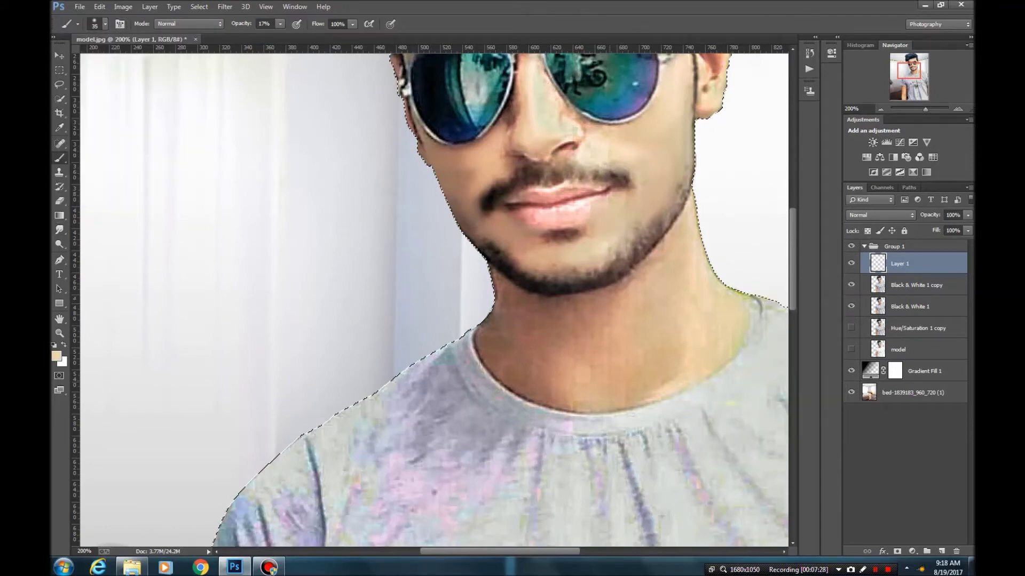
{"action": "left_click", "coordinate": [907, 285]}
{"action": "key", "text": "r"}
{"action": "left_click", "coordinate": [899, 264], "text": "shift"}
{"action": "right_click", "coordinate": [900, 263]}
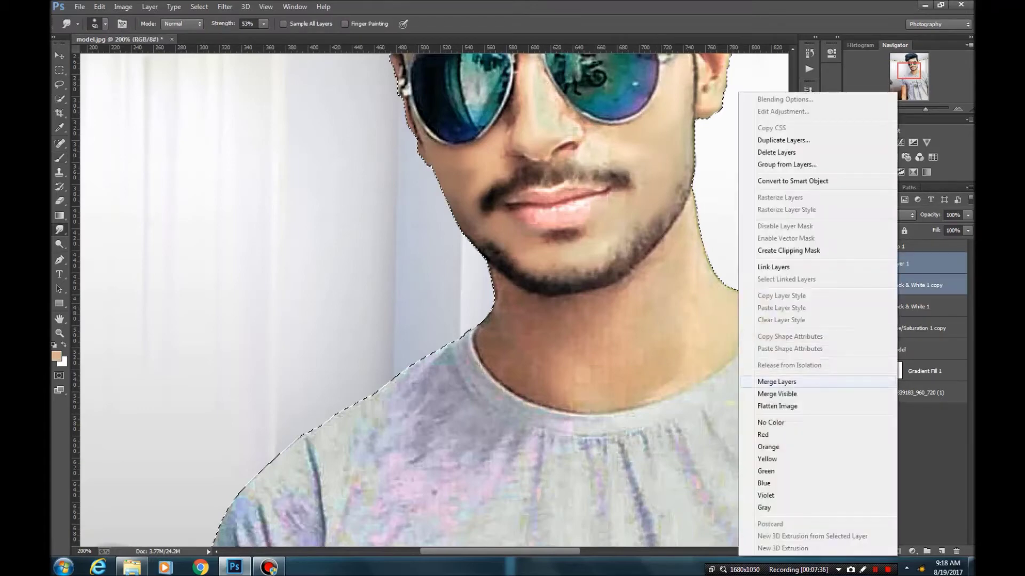
{"action": "left_click", "coordinate": [780, 378]}
Fine-tune the Smudge brush size and fit the whole poster in the window
{"action": "key", "text": "bracketleft"}
{"action": "key", "text": "bracketleft"}
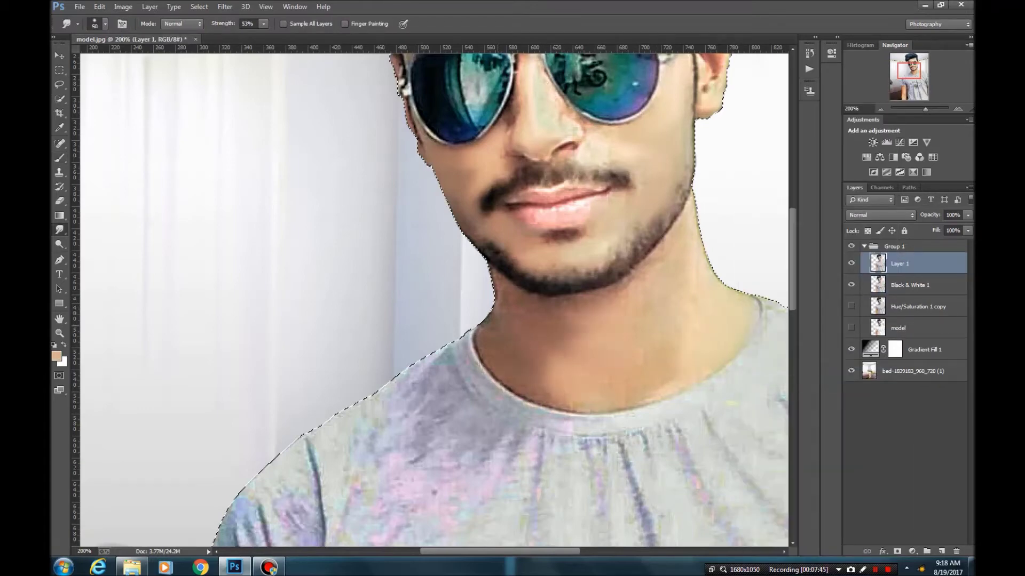
{"action": "key", "text": "bracketright"}
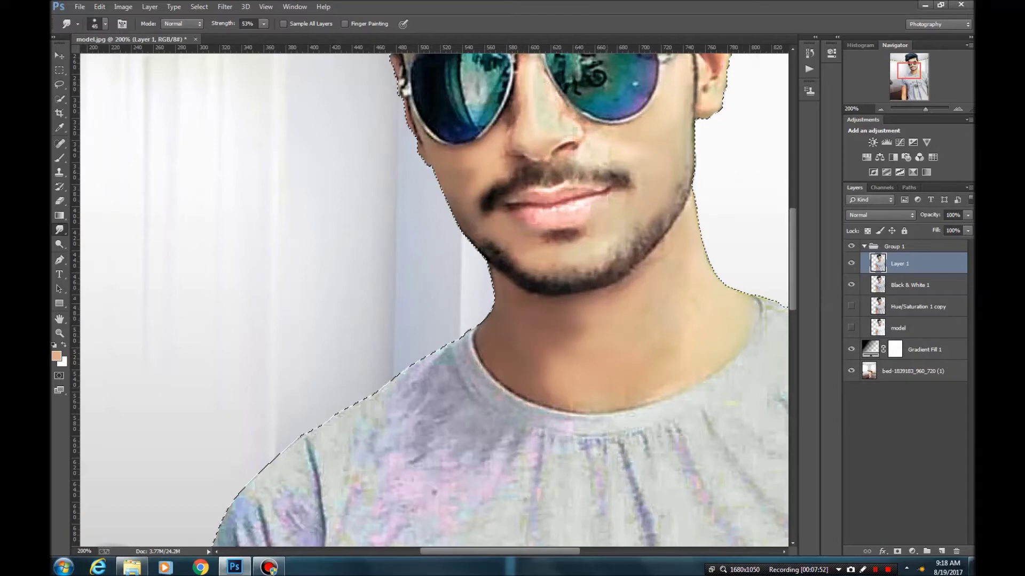
{"action": "key", "text": "ctrl+0"}
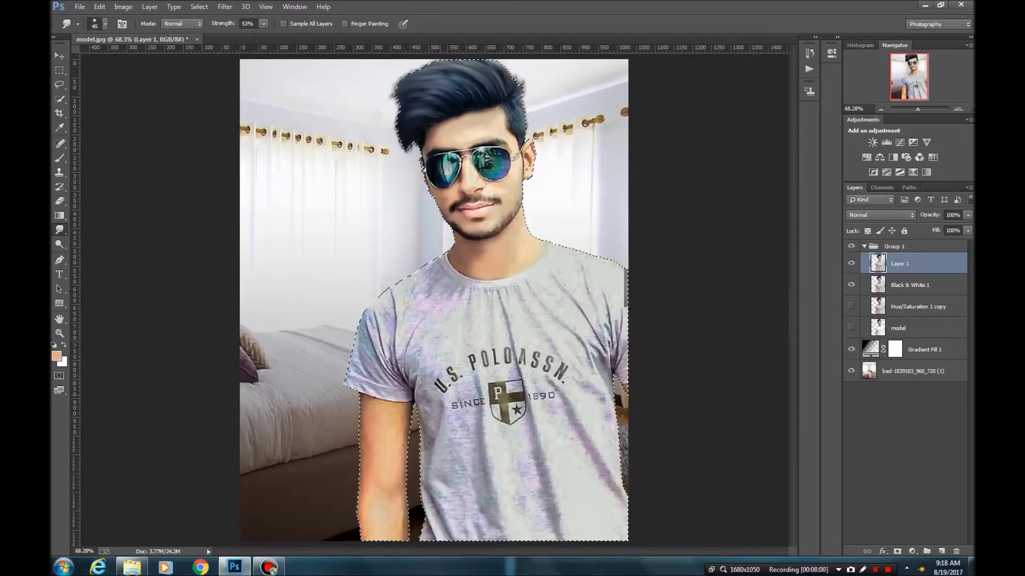
Smudge the left and right edges of the upper arm at 200% zoom
{"action": "left_click", "coordinate": [850, 263]}
{"action": "key", "text": "ctrl+plus"}
{"action": "key", "text": "ctrl+plus"}
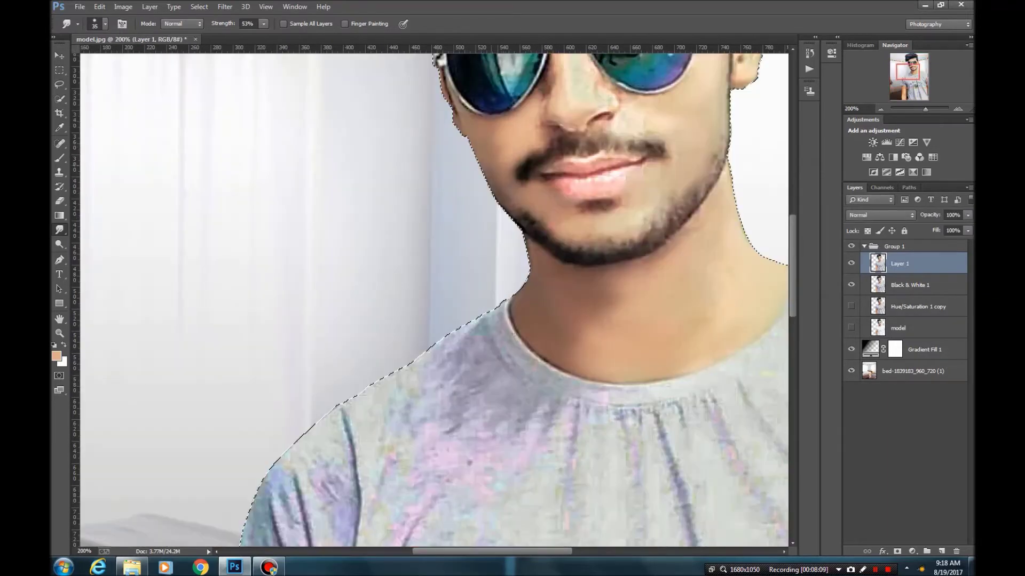
{"action": "key", "text": "ctrl+minus"}
{"action": "key", "text": "ctrl+plus"}
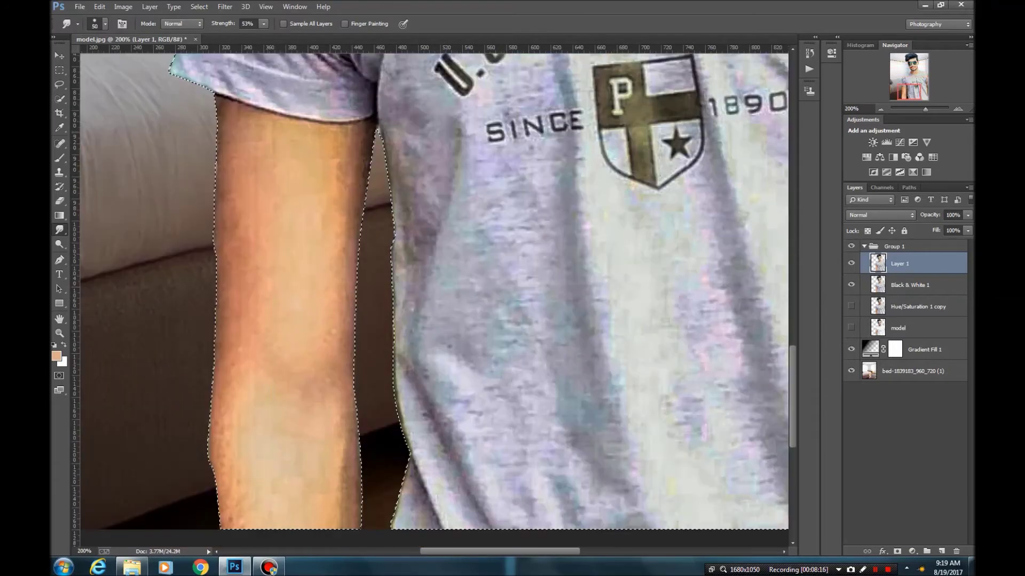
{"action": "left_click_drag", "start_coordinate": [259, 125], "coordinate": [235, 144]}
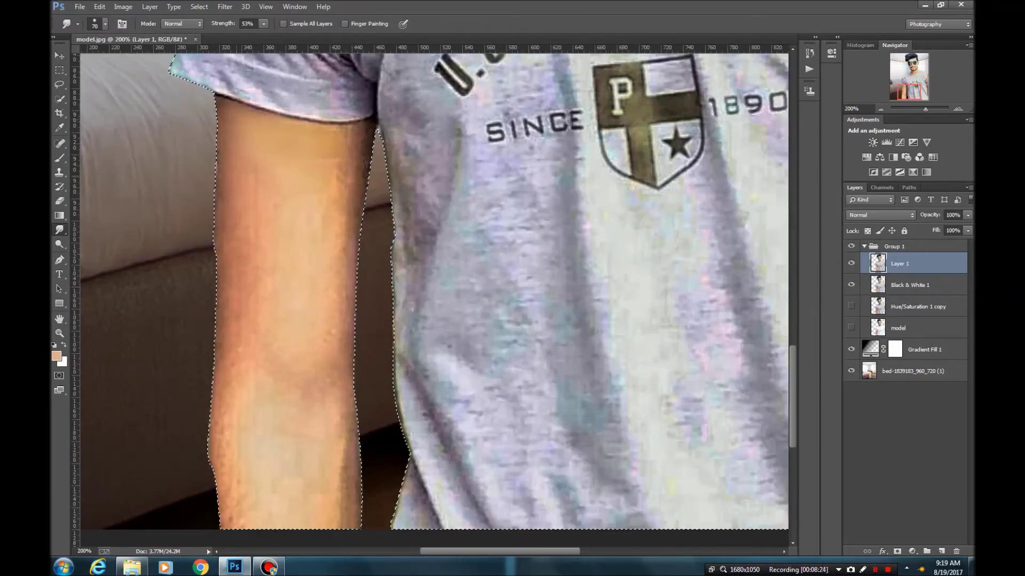
{"action": "mouse_move", "coordinate": [347, 120]}
{"action": "left_mouse_down"}
{"action": "mouse_move", "coordinate": [307, 171]}
{"action": "mouse_move", "coordinate": [326, 171]}
{"action": "left_mouse_up"}
{"action": "mouse_move", "coordinate": [368, 134]}
{"action": "left_mouse_down"}
{"action": "mouse_move", "coordinate": [353, 168]}
{"action": "mouse_move", "coordinate": [349, 254]}
{"action": "left_mouse_up"}
Shrink the Smudge brush and zoom in on the shirt's shoulder
{"action": "scroll", "coordinate": [339, 299], "scroll_direction": "down", "scroll_amount": 2}
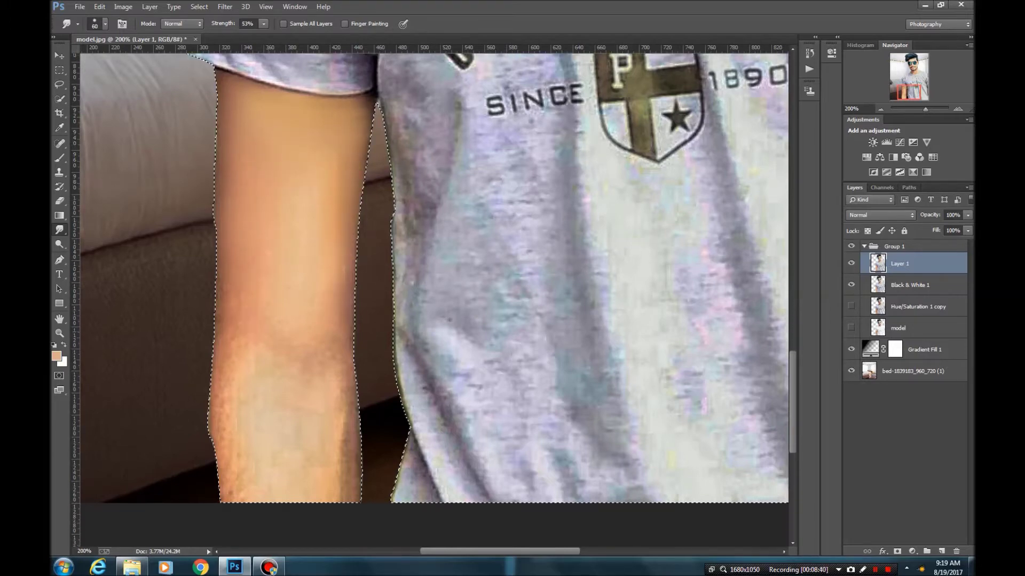
{"action": "scroll", "coordinate": [339, 299], "scroll_direction": "down", "scroll_amount": 2}
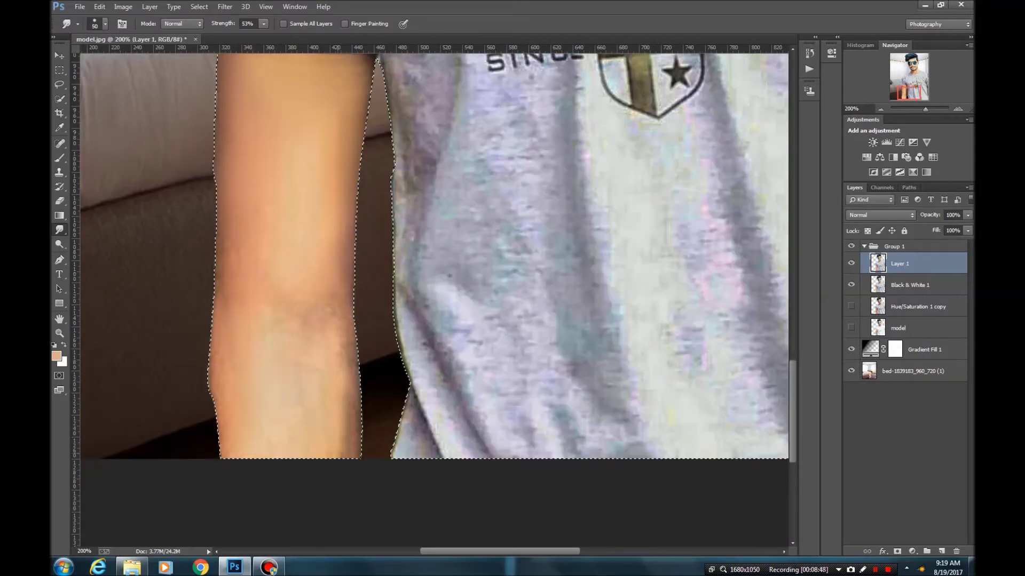
{"action": "key", "text": "ctrl+minus"}
{"action": "key", "text": "bracketleft"}
{"action": "key", "text": "bracketleft"}
{"action": "scroll", "coordinate": [435, 299], "scroll_direction": "up", "scroll_amount": 5}
{"action": "key", "text": "ctrl+plus"}
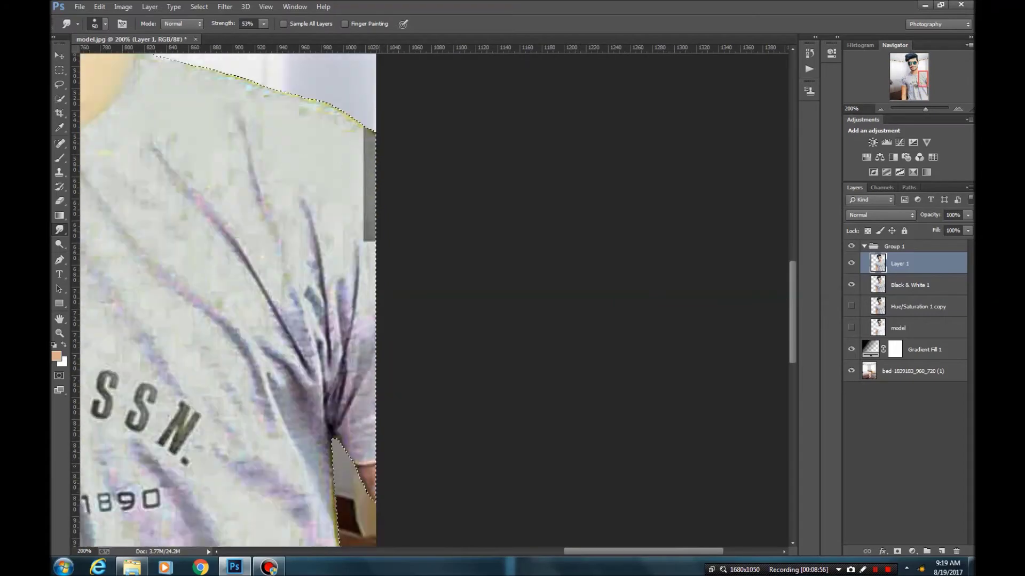
{"action": "scroll", "coordinate": [405, 478], "scroll_direction": "left", "scroll_amount": 10}
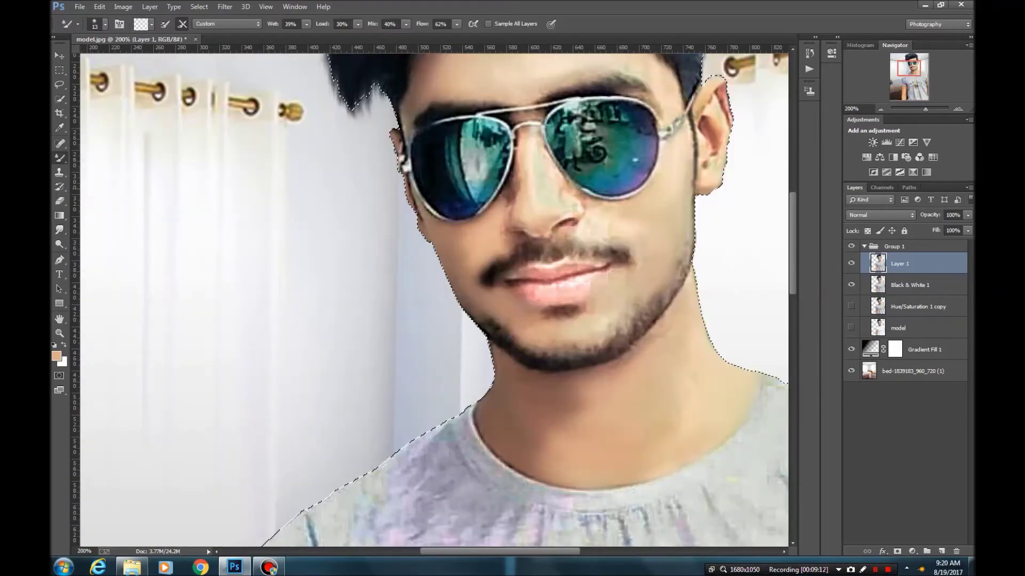
Blend the skin along the jawline with the Mixer Brush at Wet 45%, Mix 40%
{"action": "right_click", "coordinate": [274, 187]}
{"action": "left_click", "coordinate": [442, 23]}
{"action": "key", "text": "ctrl+plus"}
{"action": "left_click_drag", "start_coordinate": [506, 320], "coordinate": [496, 319]}
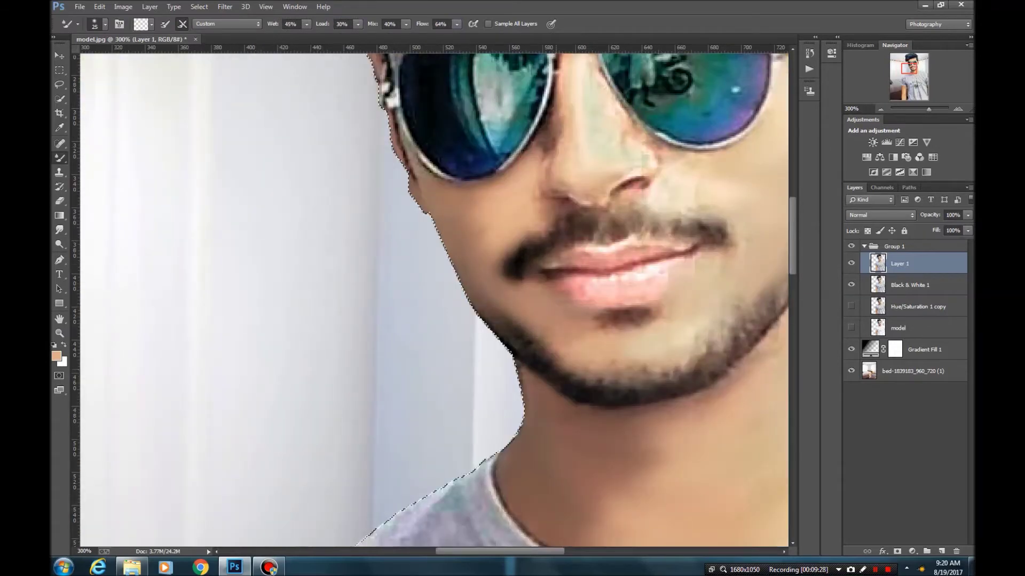
{"action": "scroll", "coordinate": [434, 299], "scroll_direction": "right", "scroll_amount": 5}
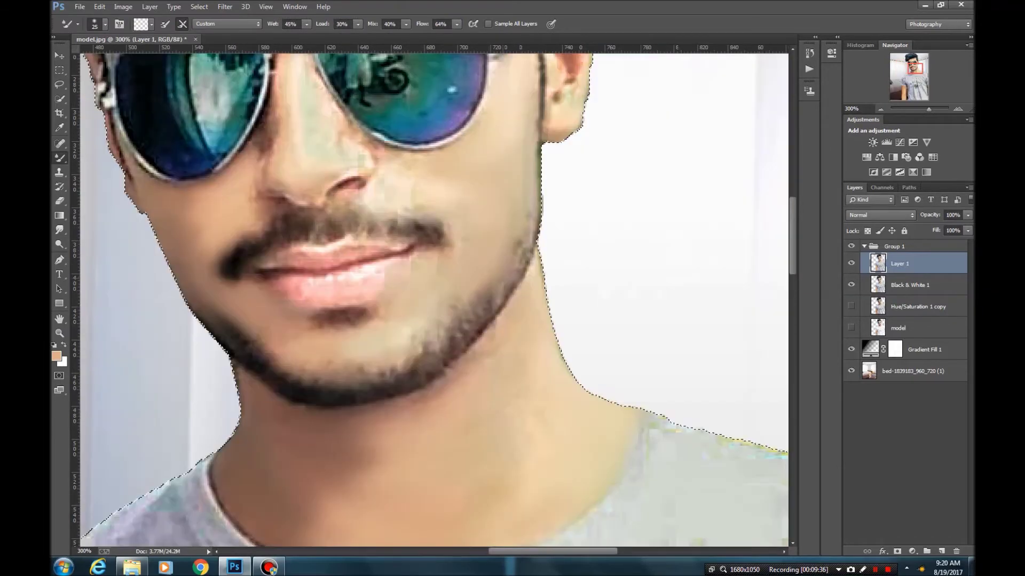
{"action": "scroll", "coordinate": [434, 296], "scroll_direction": "up", "scroll_amount": 1}
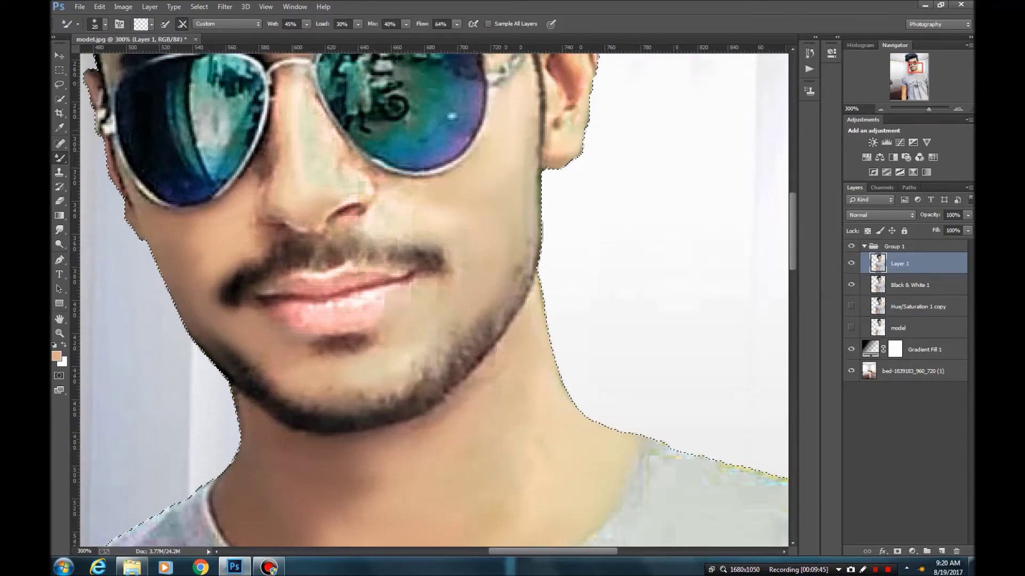
Smooth the nose bridge and lips, then fit the whole poster in the window
{"action": "left_click_drag", "start_coordinate": [267, 165], "coordinate": [264, 125]}
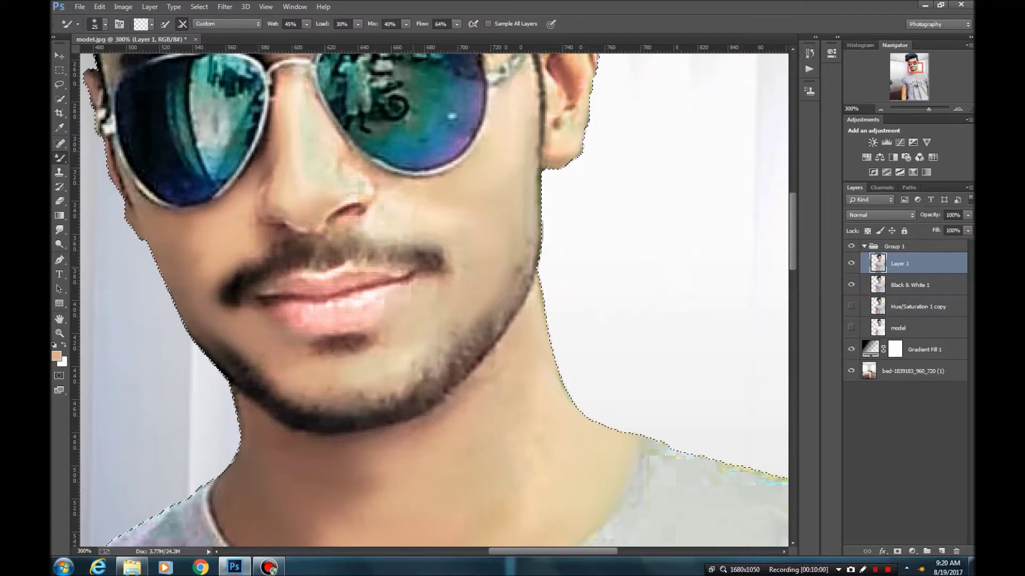
{"action": "left_click_drag", "start_coordinate": [299, 297], "coordinate": [257, 291]}
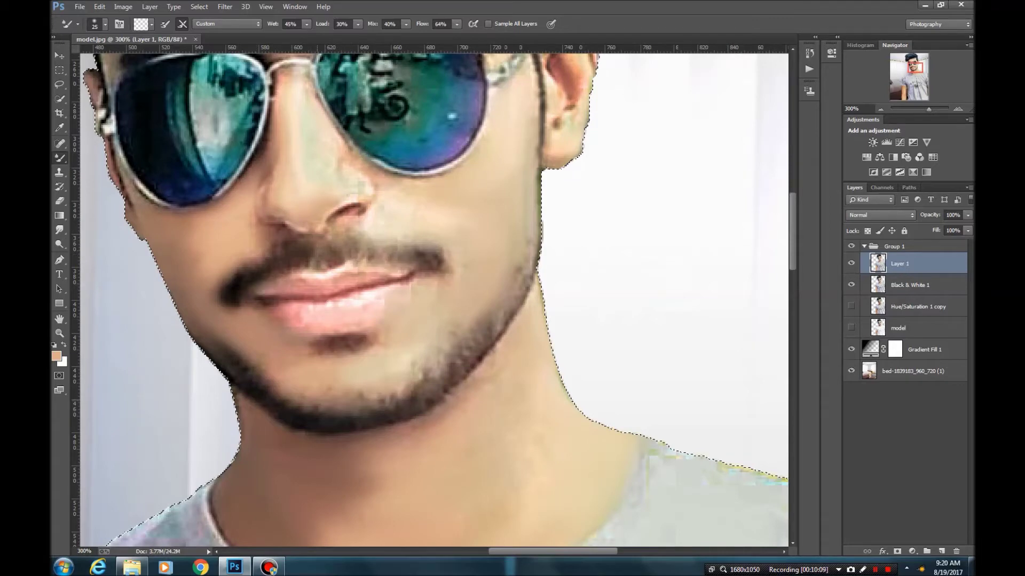
{"action": "key", "text": "ctrl+0"}
{"action": "key", "text": "ctrl+1"}
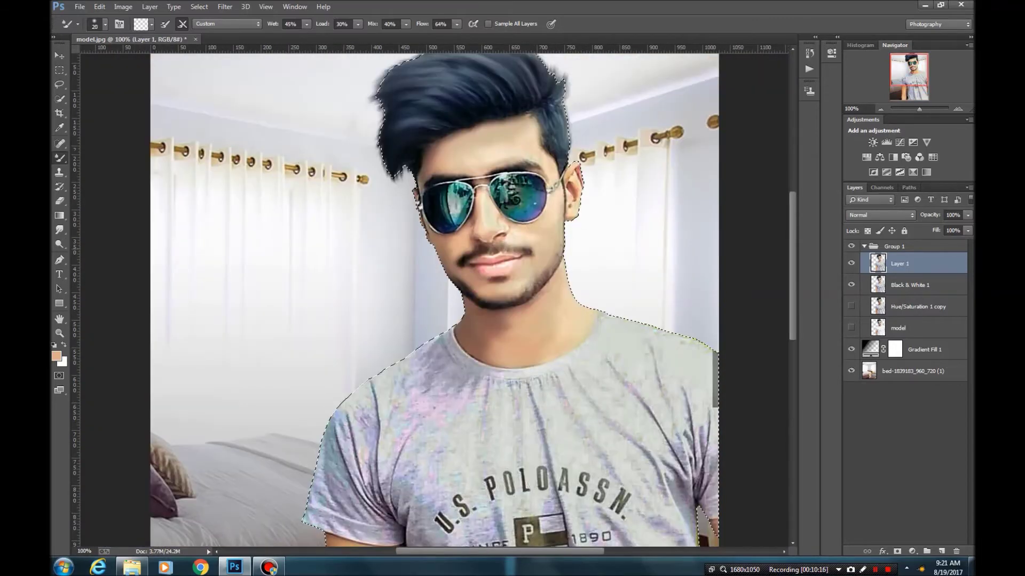
{"action": "key", "text": "ctrl+0"}
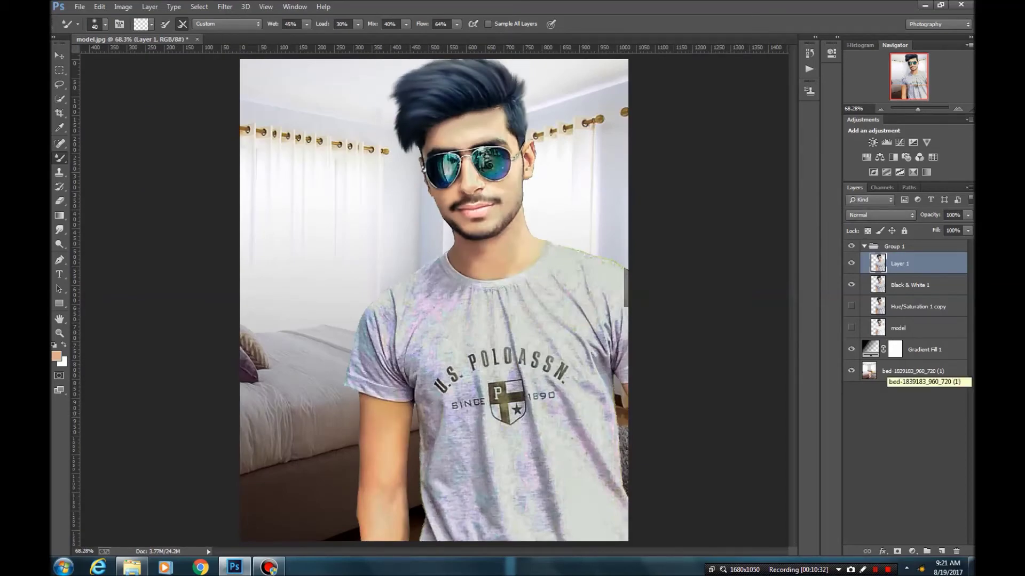
Duplicate Layer 1 as a 50% grey-filled Overlay layer with black as foreground
{"action": "key", "text": "ctrl+j"}
{"action": "key", "text": "shift+F5"}
{"action": "key", "text": "Return"}
{"action": "key", "text": "shift+alt+o"}
Add a layer mask to Layer 1 copy and apply it
{"action": "left_click", "coordinate": [897, 551]}
{"action": "right_click", "coordinate": [901, 262]}
{"action": "left_click", "coordinate": [918, 304]}
{"action": "key", "text": "ctrl+plus"}
{"action": "key", "text": "ctrl+plus"}
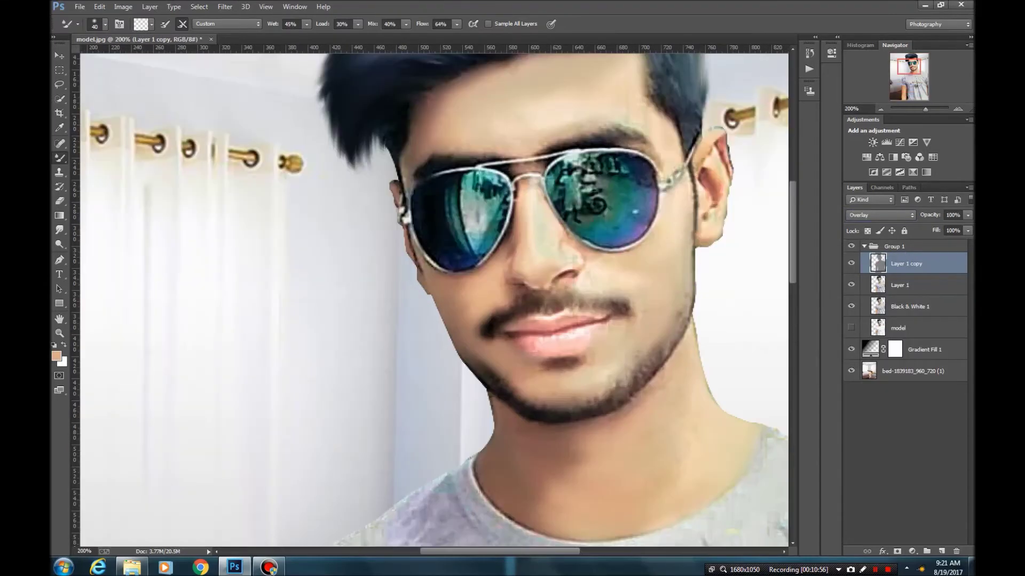
Switch to the Dodge Tool, then to the Burn Tool
{"action": "right_click", "coordinate": [59, 243]}
{"action": "left_click", "coordinate": [99, 243]}
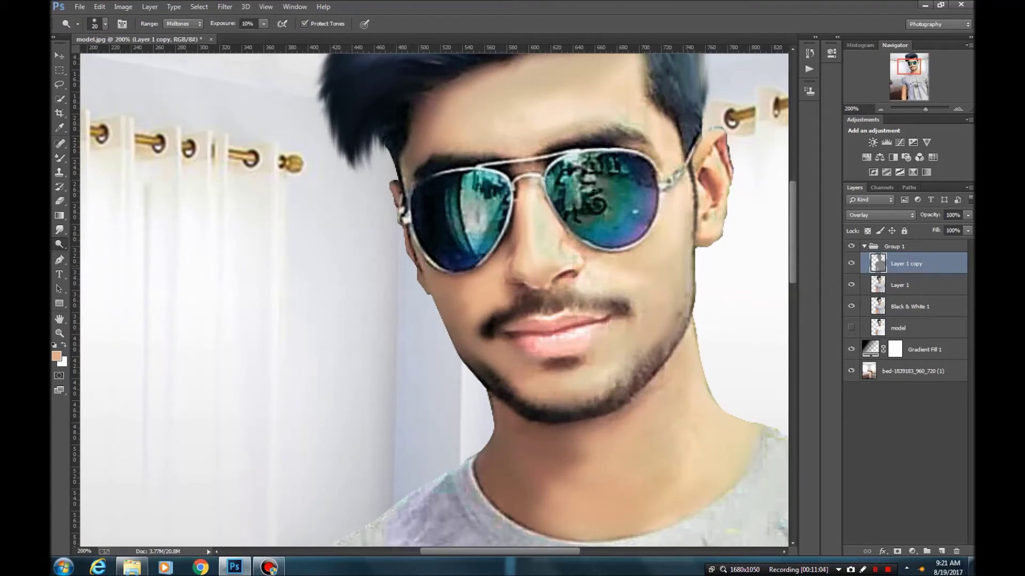
{"action": "right_click", "coordinate": [59, 244]}
{"action": "left_click", "coordinate": [98, 254]}
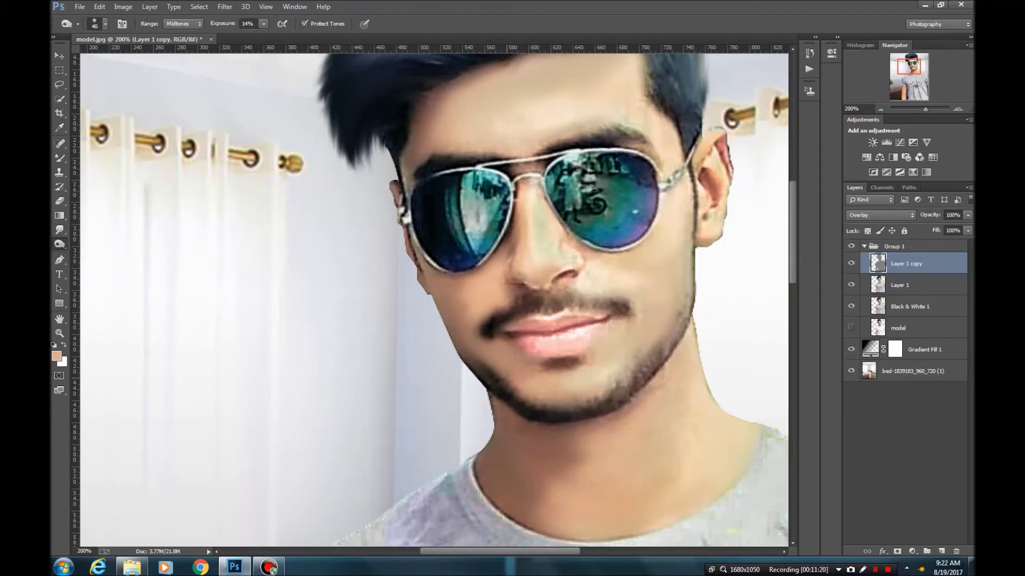
Collapse Group 1, zoom out, and select Group 1
{"action": "left_click", "coordinate": [892, 246]}
{"action": "key", "text": "ctrl+minus"}
{"action": "key", "text": "ctrl+minus"}
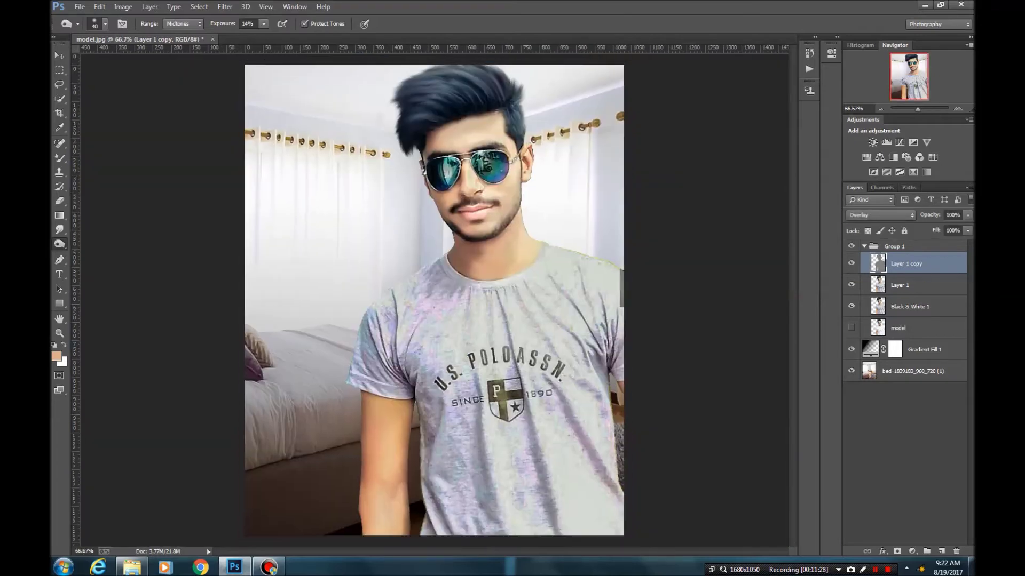
{"action": "left_click", "coordinate": [864, 246]}
Place the abstract-gradient-background image over the poster and commit it
{"action": "key", "text": "alt+Tab"}
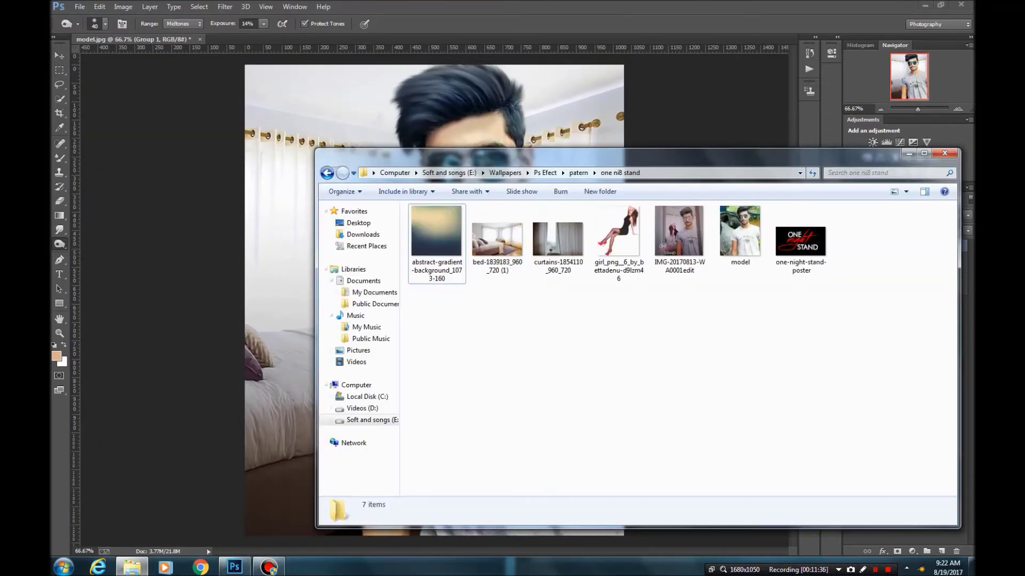
{"action": "left_click_drag", "start_coordinate": [435, 238], "coordinate": [434, 301]}
{"action": "key", "text": "Return"}
{"action": "left_click", "coordinate": [880, 215]}
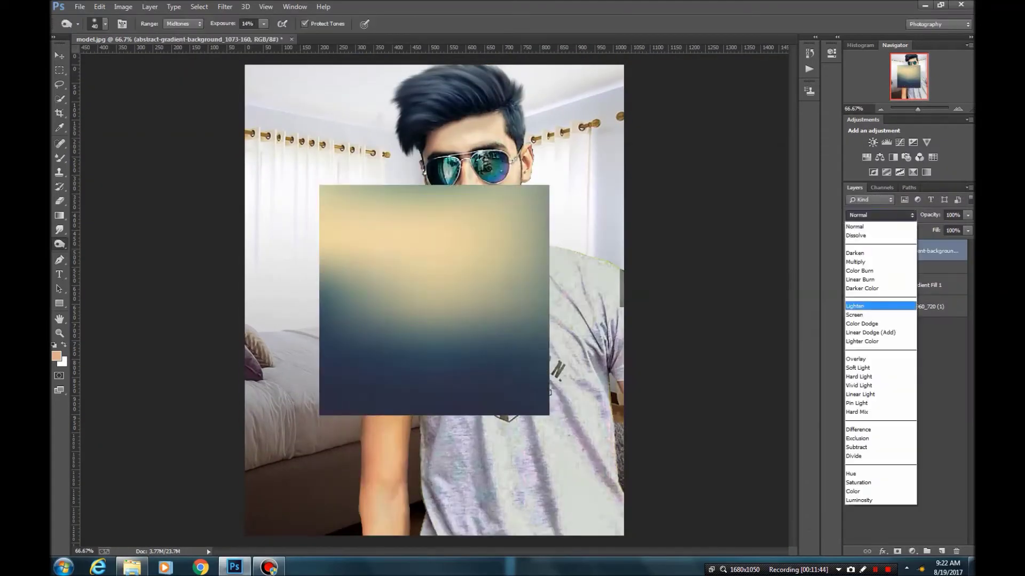
Set the gradient layer to Soft Light at 69% opacity and compare it on/off
{"action": "left_click", "coordinate": [865, 304]}
{"action": "right_click", "coordinate": [913, 250]}
{"action": "key", "text": "Escape"}
{"action": "key", "text": "ctrl+minus"}
{"action": "key", "text": "ctrl+minus"}
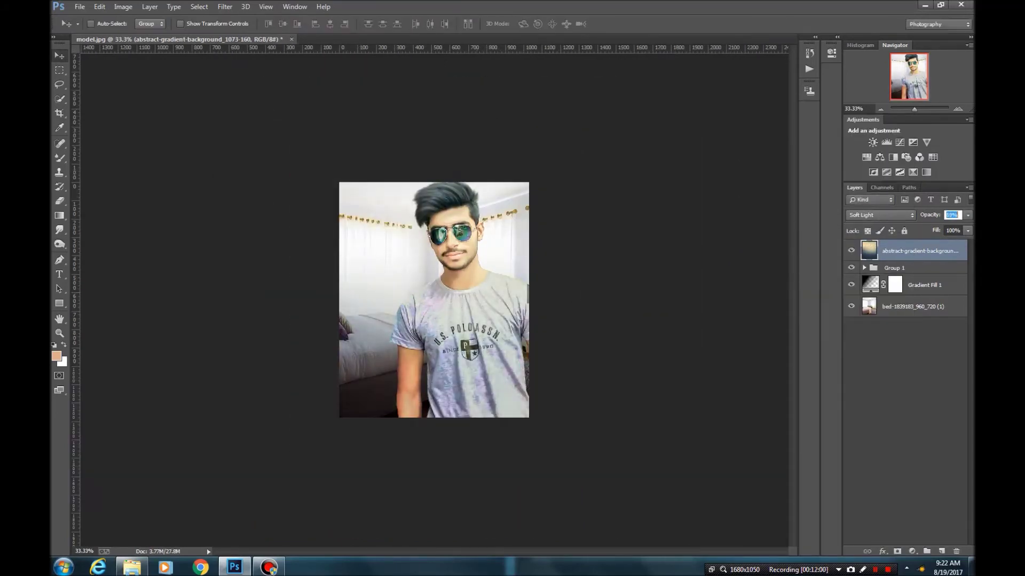
{"action": "left_click", "coordinate": [851, 250]}
{"action": "key", "text": "ctrl+plus"}
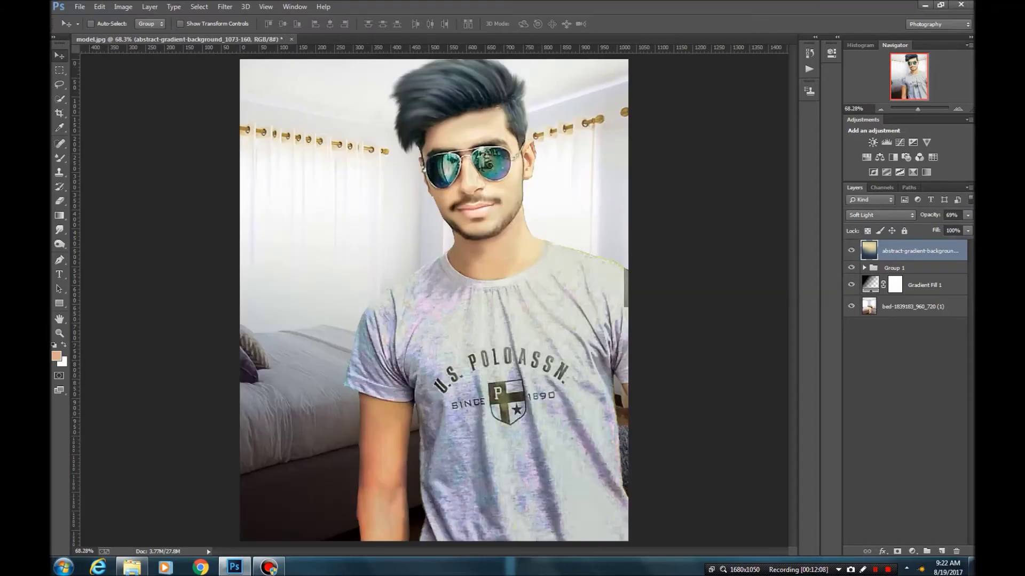
Expand Group 1 and select Layer 1 copy
{"action": "left_click", "coordinate": [864, 268]}
{"action": "left_click", "coordinate": [907, 285]}
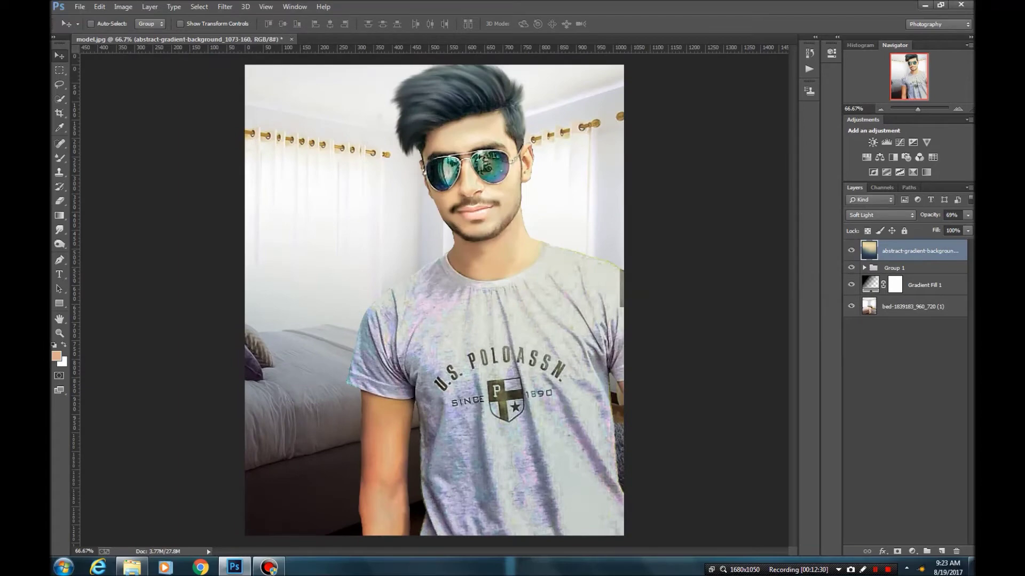
{"action": "left_click", "coordinate": [912, 551]}
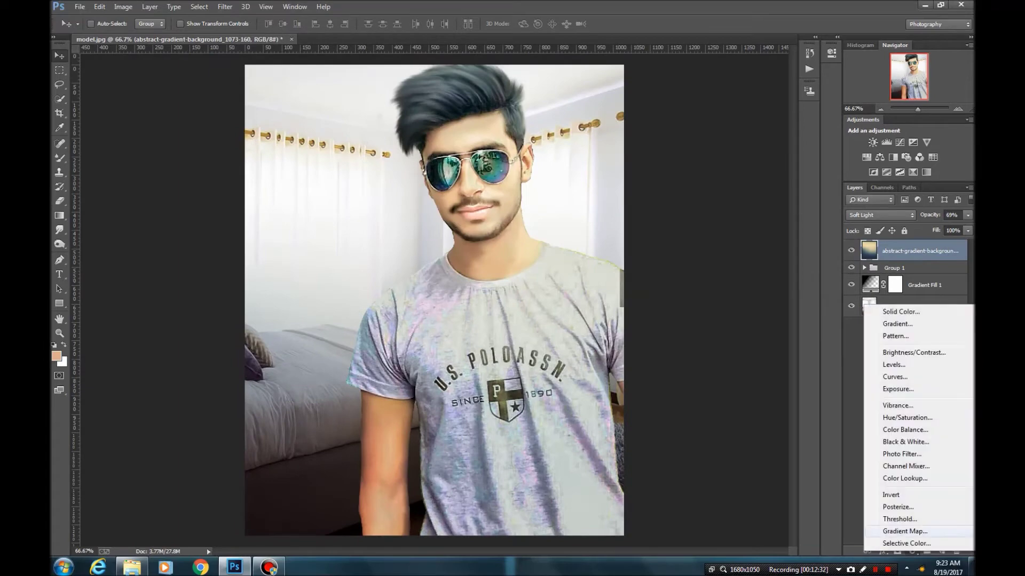
Add Curves, Channel Mixer (Red and Blue mix lowered for purple) and Color Balance layers
{"action": "left_click", "coordinate": [907, 377]}
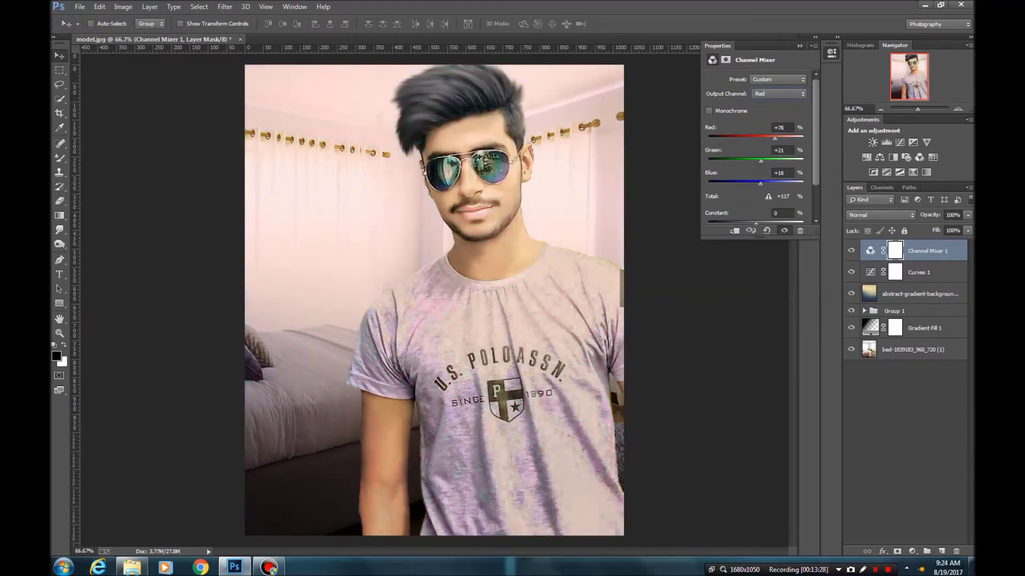
{"action": "left_click_drag", "start_coordinate": [760, 183], "coordinate": [754, 183]}
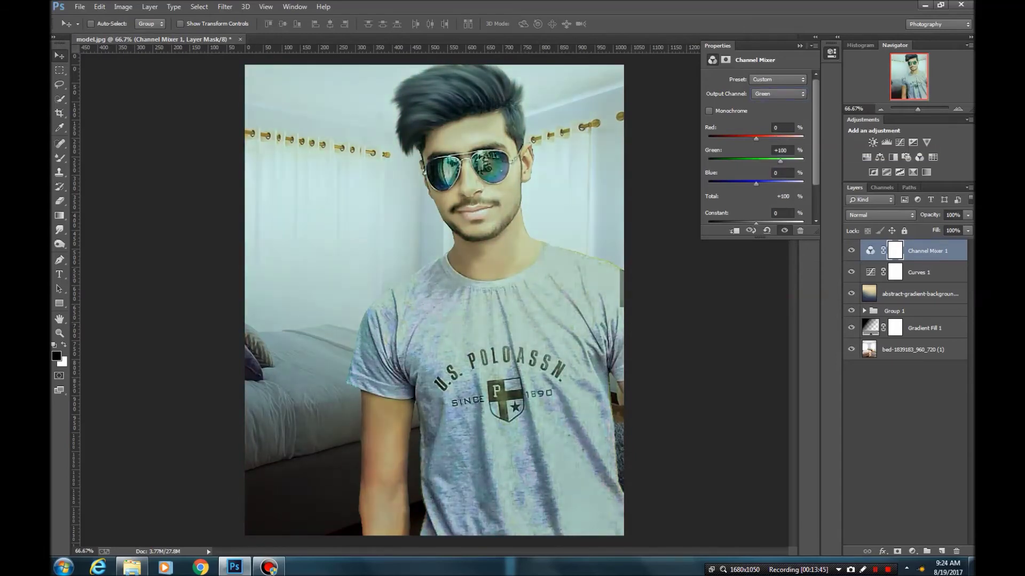
{"action": "left_click_drag", "start_coordinate": [753, 138], "coordinate": [752, 139]}
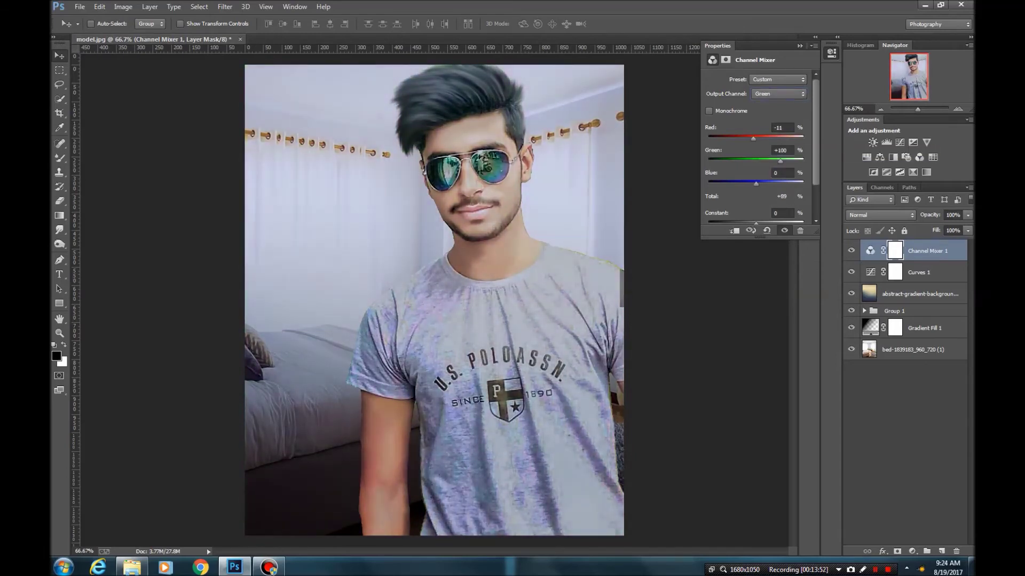
{"action": "key", "text": "Up"}
{"action": "key", "text": "Up"}
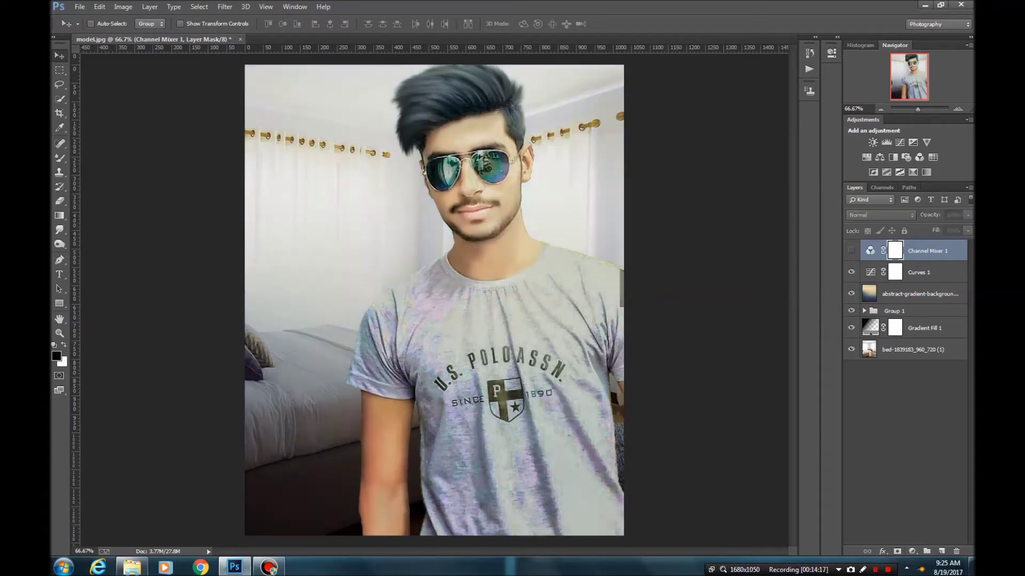
{"action": "left_click", "coordinate": [911, 552]}
{"action": "left_click", "coordinate": [908, 418]}
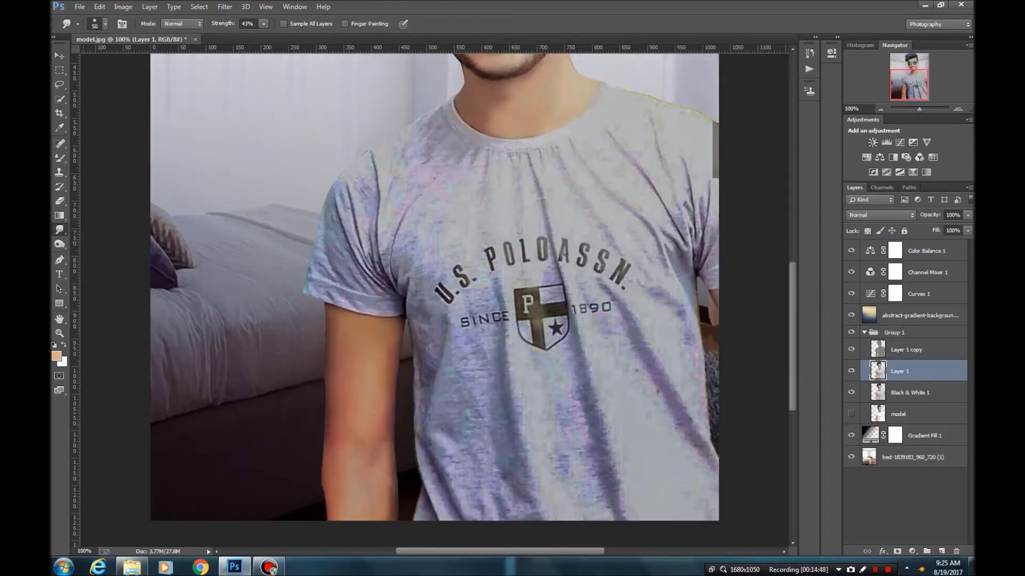
Enlarge the brush to size 40 using the brush picker
{"action": "right_click", "coordinate": [255, 241]}
{"action": "key", "text": "Escape"}
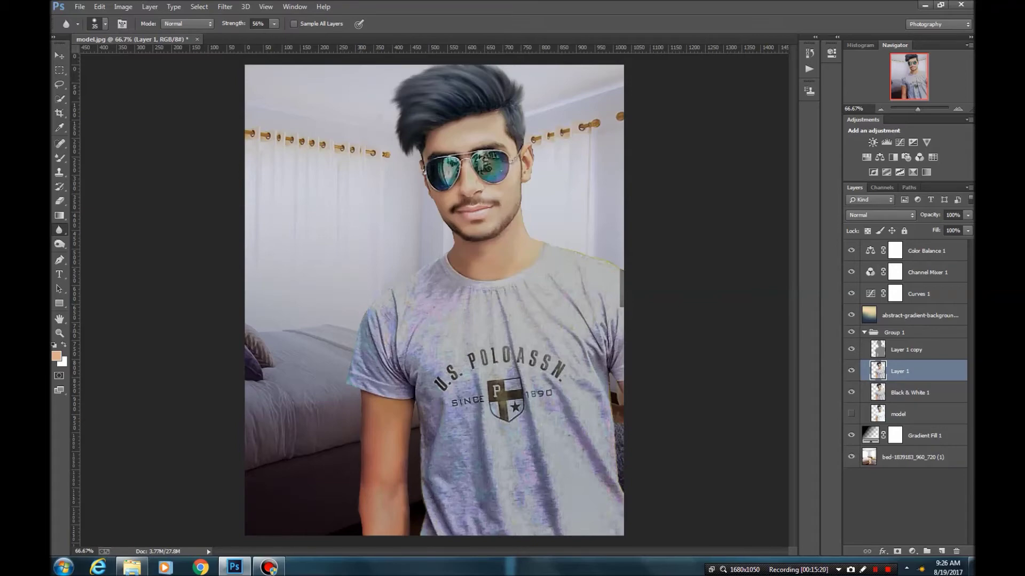
{"action": "right_click", "coordinate": [392, 277]}
{"action": "key", "text": "Escape"}
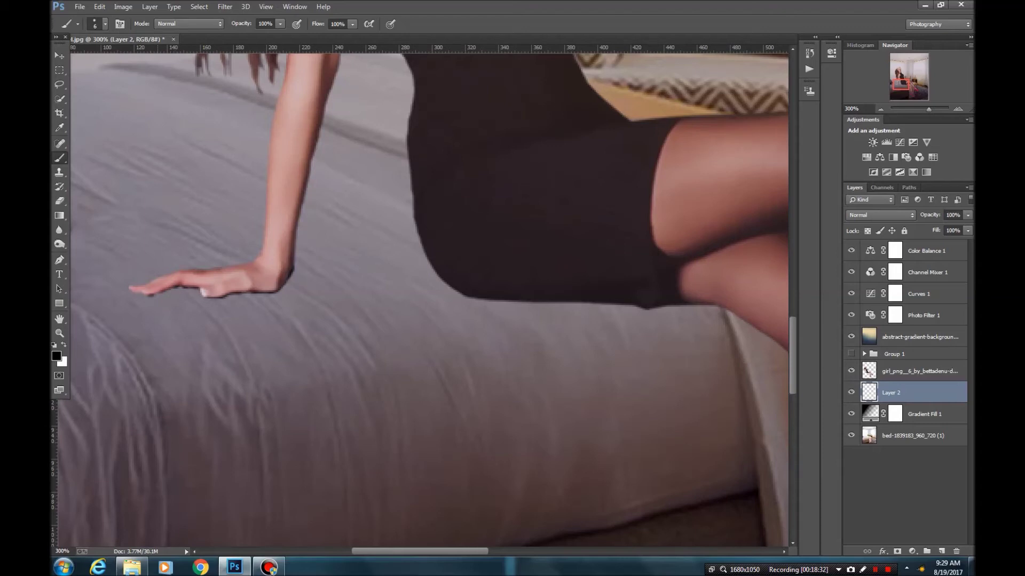
Blur Layer 2 by 1 px, raise its opacity to 95%, and set it to Multiply
{"action": "type", "text": "1"}
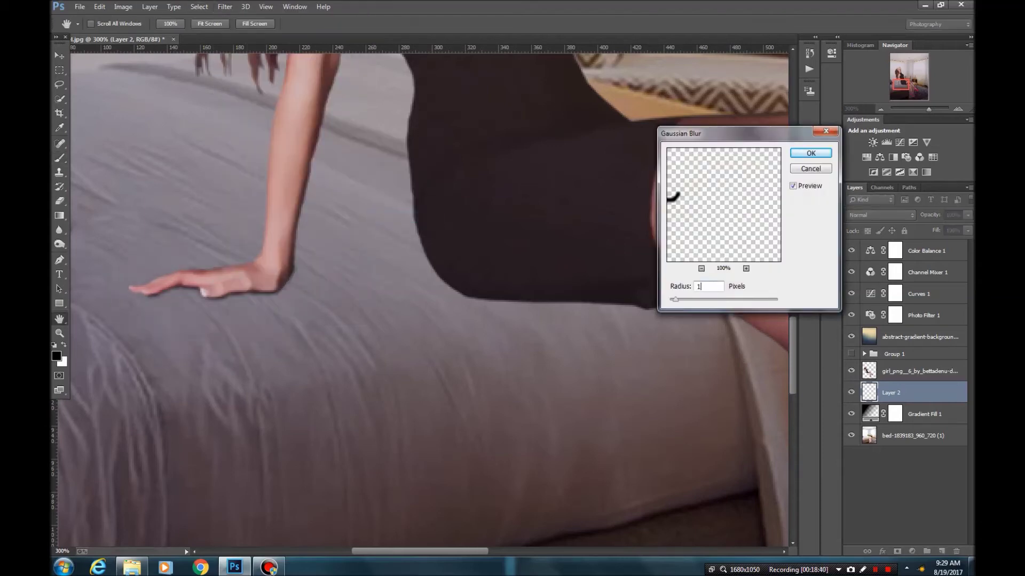
{"action": "key", "text": "Return"}
{"action": "key", "text": "bracketright"}
{"action": "key", "text": "bracketright"}
{"action": "key", "text": "bracketright"}
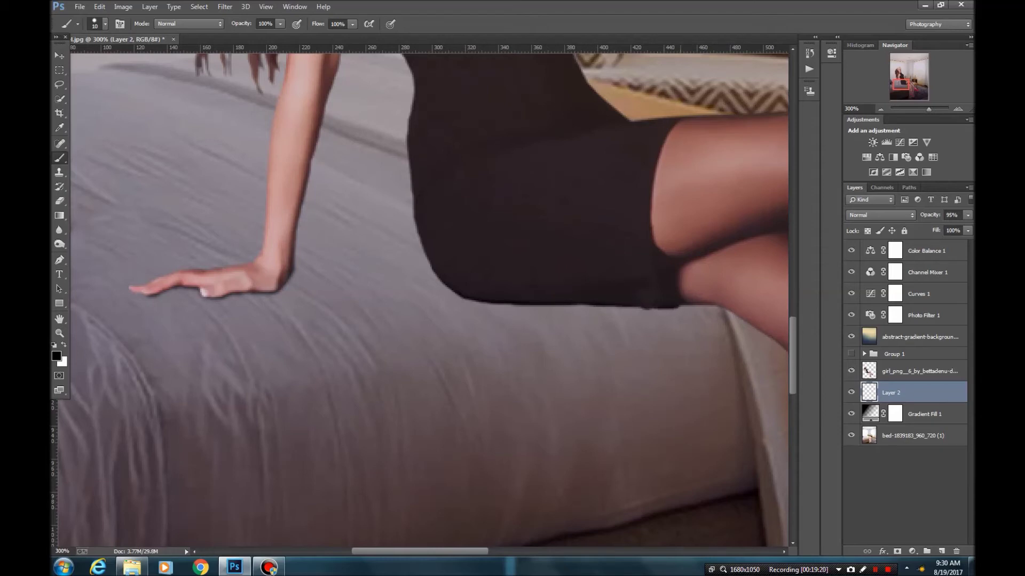
{"action": "scroll", "coordinate": [430, 299], "scroll_direction": "right", "scroll_amount": 5}
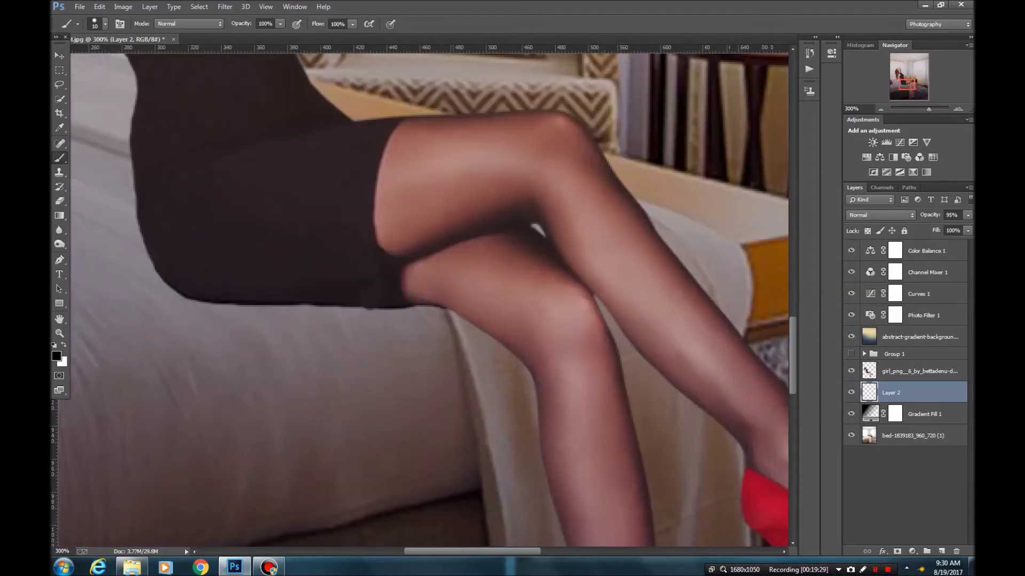
{"action": "key", "text": "ctrl+0"}
{"action": "left_click", "coordinate": [881, 215]}
{"action": "left_click", "coordinate": [860, 244]}
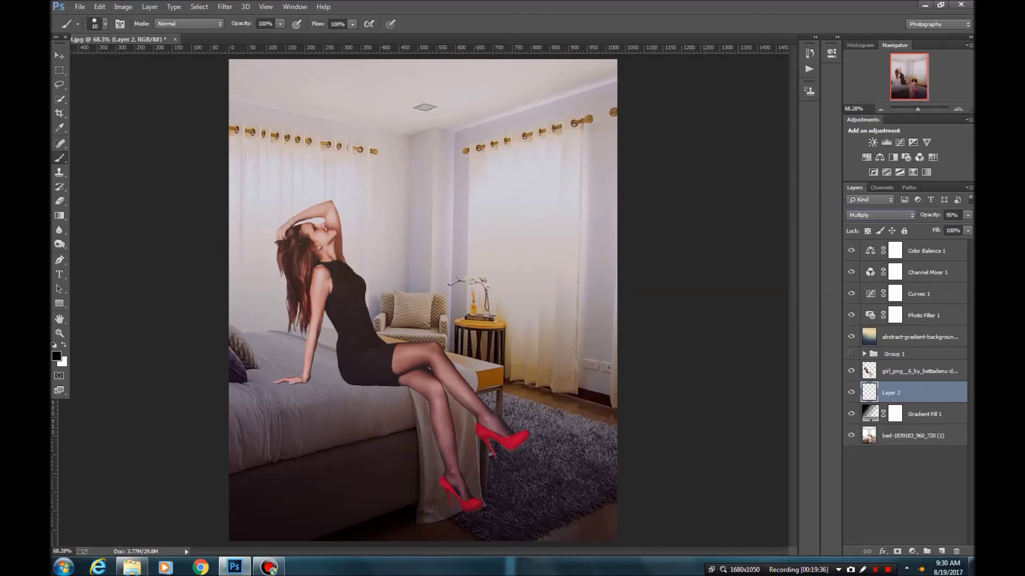
On a new layer, paint a soft dark dot and transform it into a flat shadow under her hand
{"action": "key", "text": "ctrl+shift+alt+n"}
{"action": "right_click", "coordinate": [373, 214]}
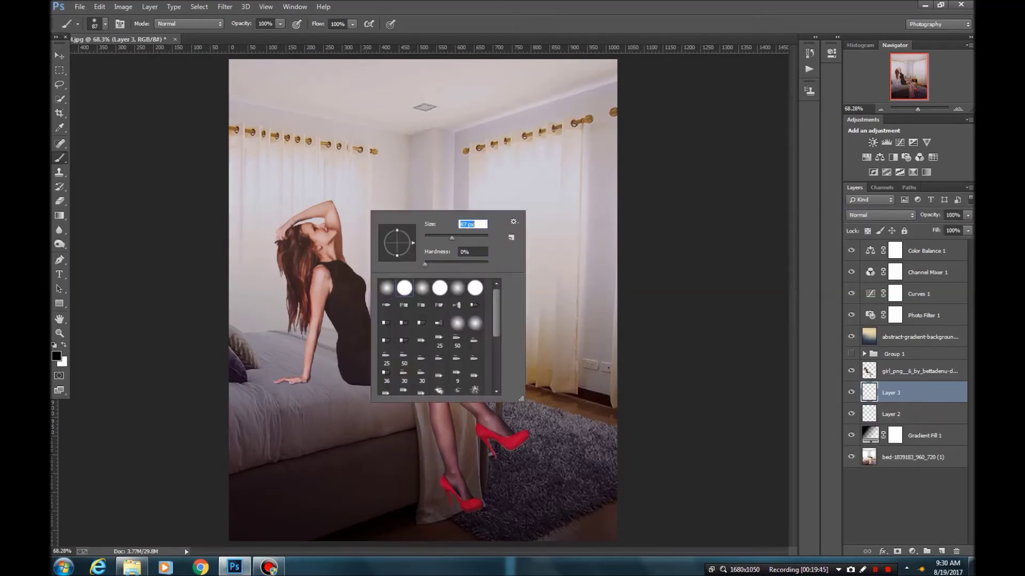
{"action": "key", "text": "Escape"}
{"action": "key", "text": "ctrl+1"}
{"action": "left_click", "coordinate": [248, 426]}
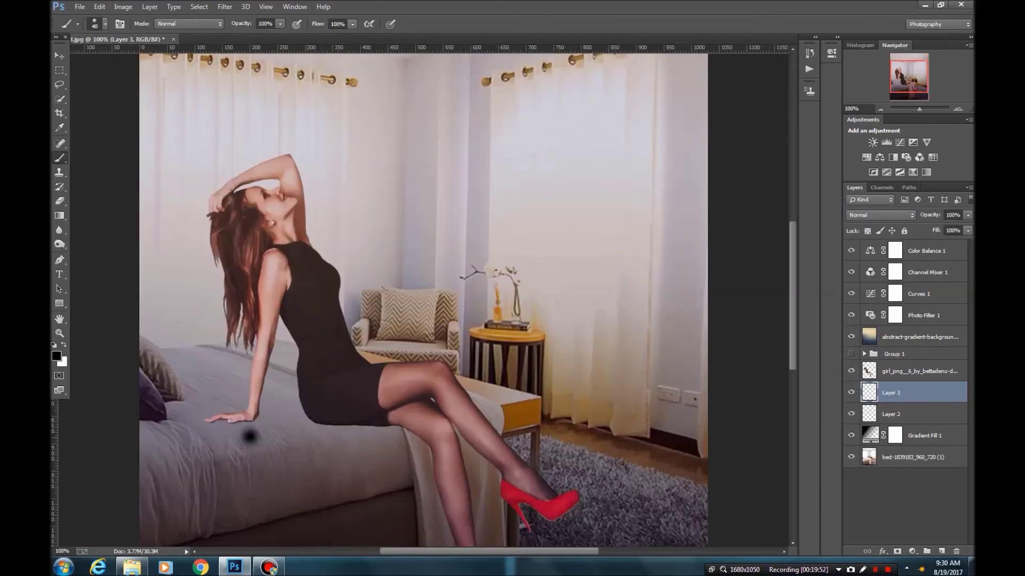
{"action": "key", "text": "ctrl+t"}
{"action": "mouse_move", "coordinate": [261, 420]}
{"action": "left_mouse_down"}
{"action": "mouse_move", "coordinate": [279, 419]}
{"action": "mouse_move", "coordinate": [241, 404]}
{"action": "left_mouse_up"}
{"action": "key", "text": "Return"}
{"action": "key", "text": "ctrl+t"}
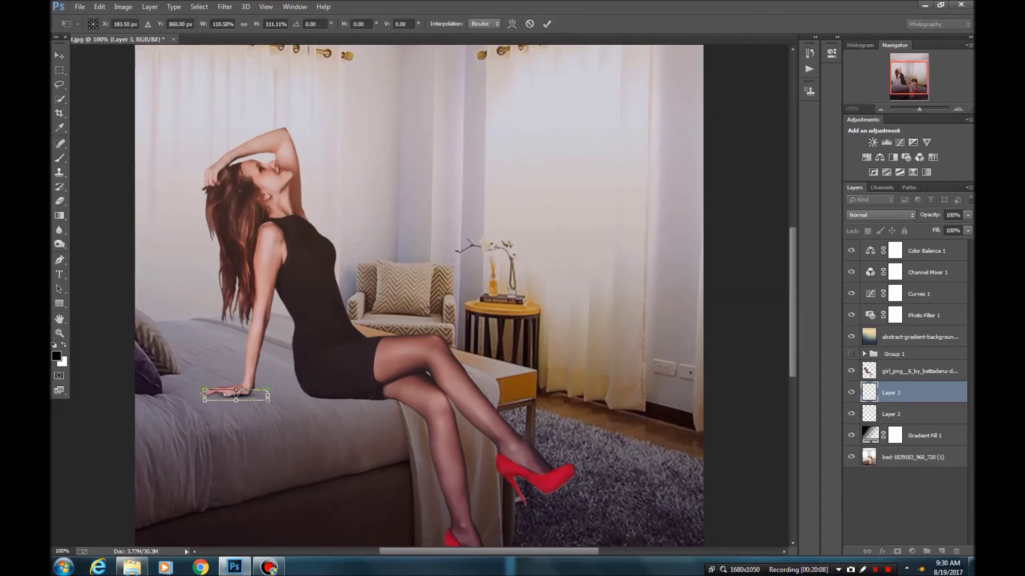
{"action": "key", "text": "Return"}
Set Layer 3's opacity to 82% and duplicate it as Layer 3 copy
{"action": "key", "text": "ctrl+plus"}
{"action": "key", "text": "ctrl+plus"}
{"action": "key", "text": "ctrl+minus"}
{"action": "key", "text": "ctrl+minus"}
{"action": "key", "text": "8"}
{"action": "key", "text": "2"}
{"action": "key", "text": "ctrl+0"}
{"action": "key", "text": "ctrl+j"}
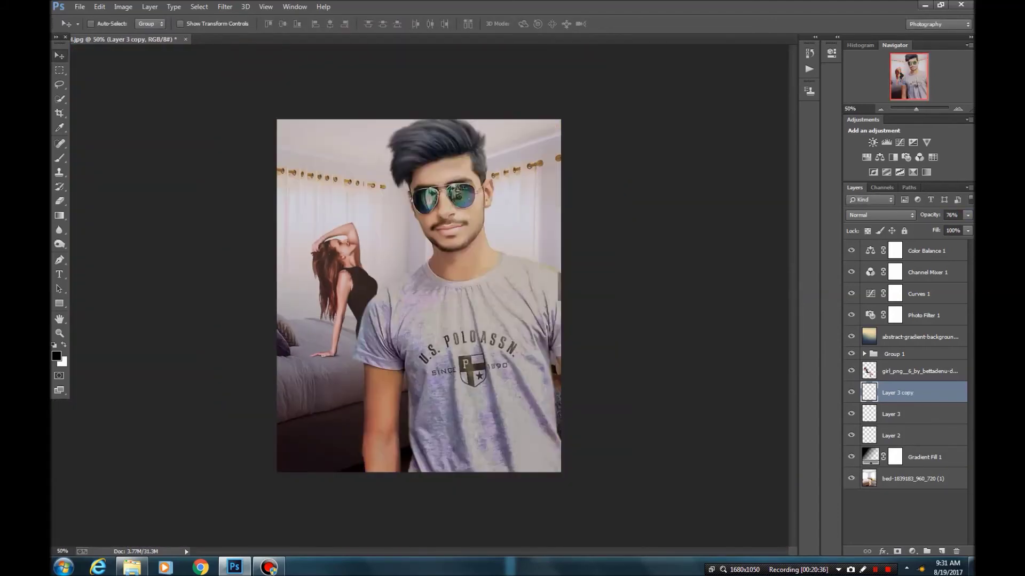
Group the woman's layer together with her shadow layers
{"action": "left_click", "coordinate": [918, 371], "text": "shift"}
{"action": "left_click", "coordinate": [918, 435], "text": "shift"}
{"action": "right_click", "coordinate": [907, 436]}
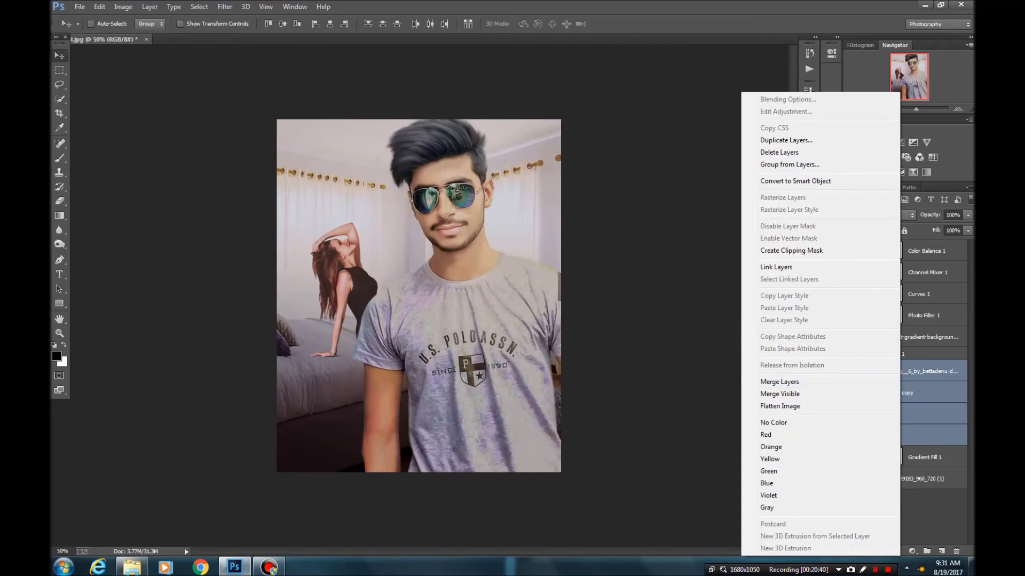
{"action": "key", "text": "ctrl+g"}
{"action": "type", "text": "model"}
{"action": "key", "text": "Return"}
{"action": "key", "text": "alt+bracketright"}
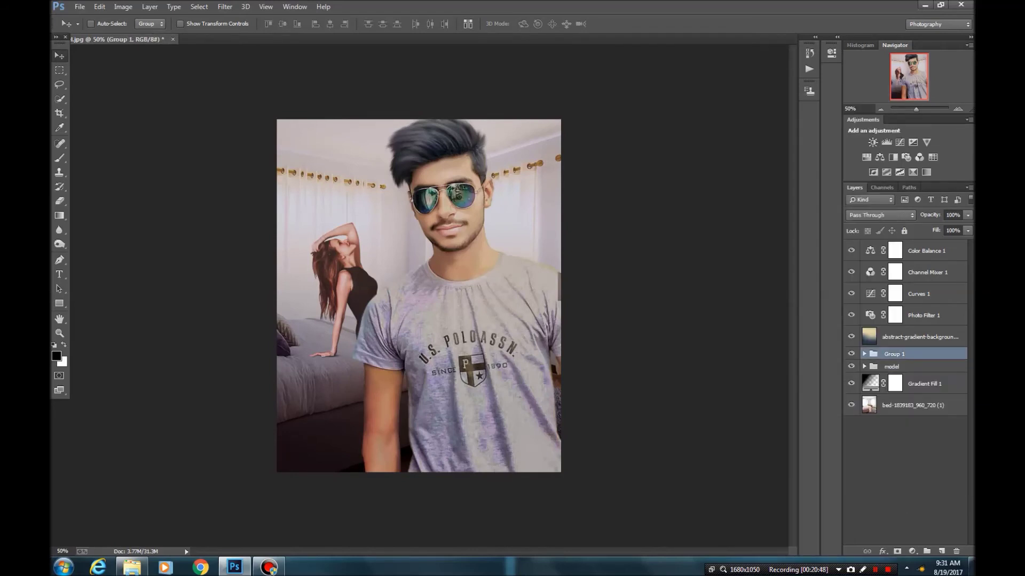
Duplicate the man's Layer 1 and apply Imagenomic Portraiture skin smoothing to the copy
{"action": "left_click", "coordinate": [864, 354]}
{"action": "left_click", "coordinate": [907, 392]}
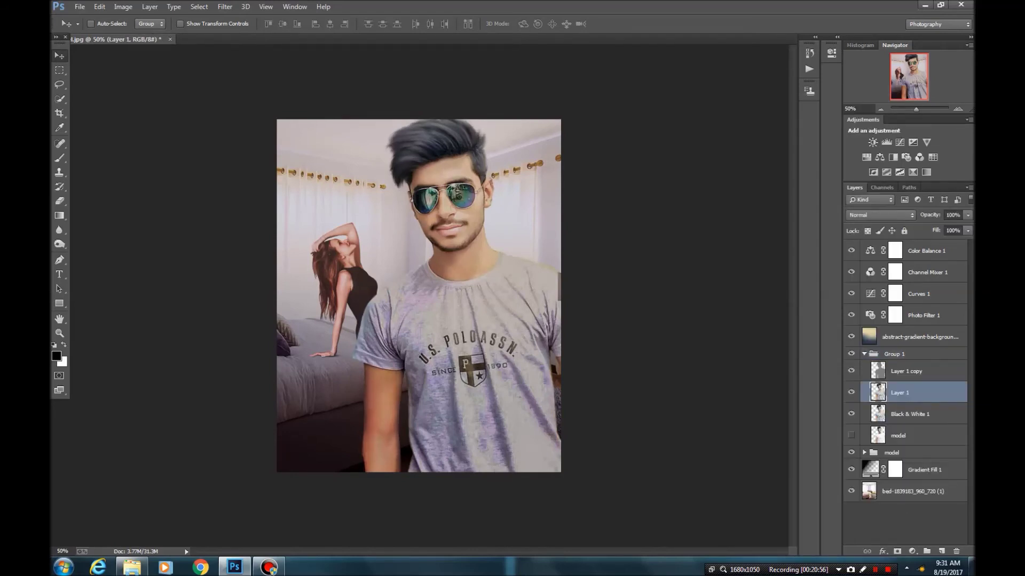
{"action": "key", "text": "ctrl+j"}
{"action": "left_click", "coordinate": [225, 6]}
{"action": "left_click", "coordinate": [400, 290]}
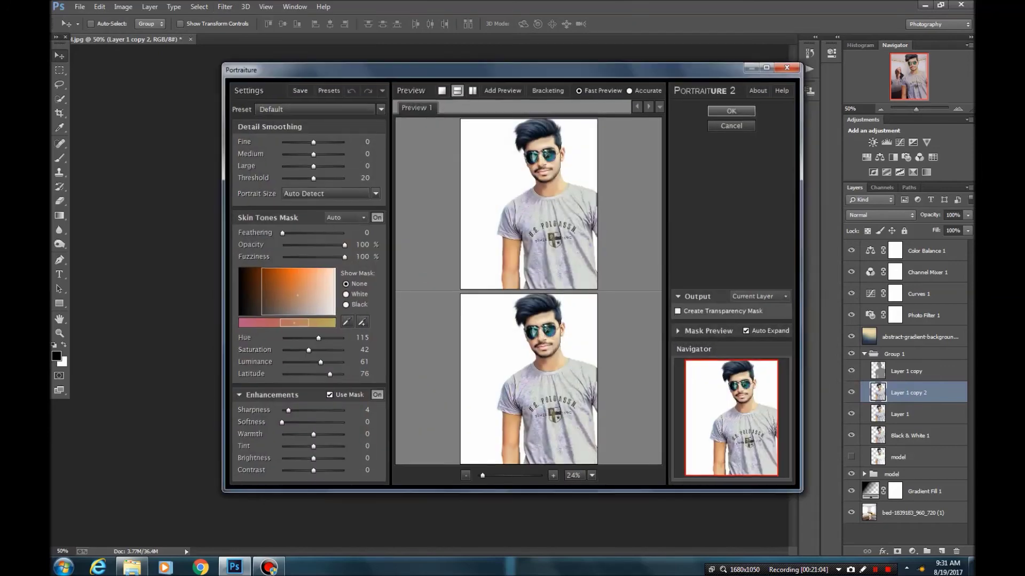
{"action": "left_click", "coordinate": [733, 108]}
Mask the smoothed copy, paint the mask with an 86% brush, then merge it down
{"action": "left_click", "coordinate": [897, 551]}
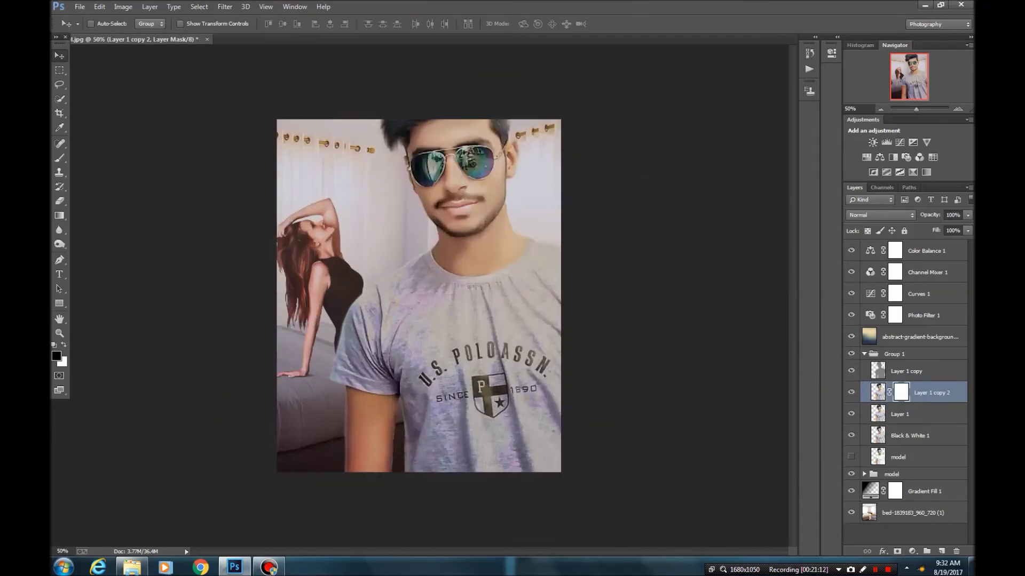
{"action": "key", "text": "b"}
{"action": "key", "text": "8"}
{"action": "key", "text": "6"}
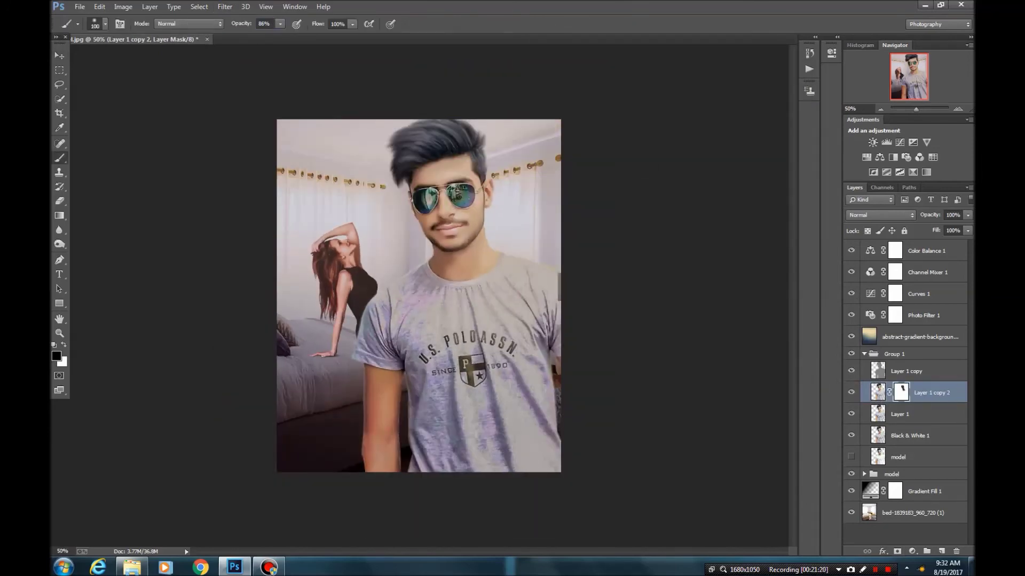
{"action": "key", "text": "ctrl+e"}
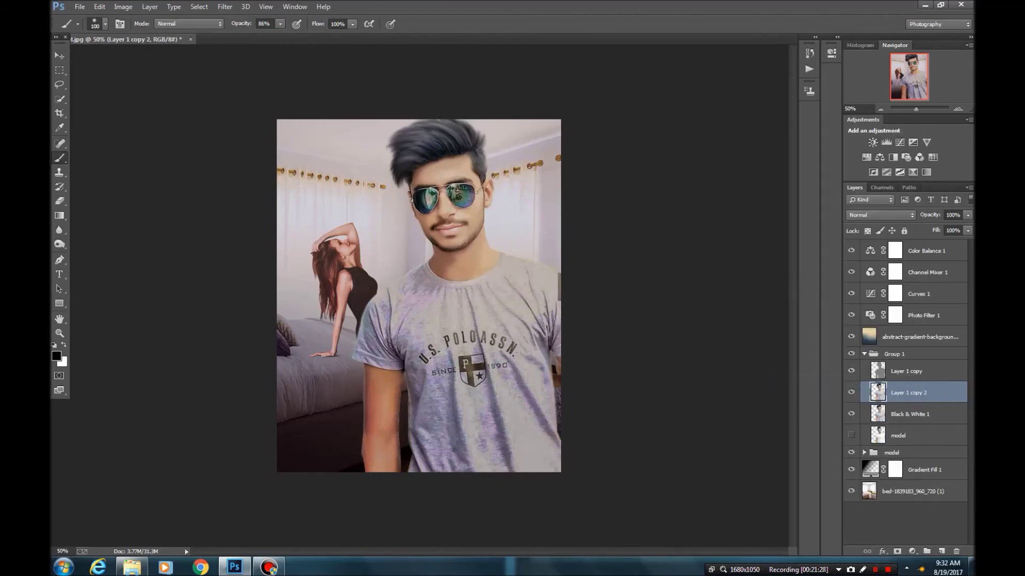
Add a new empty layer and zoom in on the man's face
{"action": "key", "text": "ctrl+plus"}
{"action": "key", "text": "ctrl+alt+shift+e"}
{"action": "scroll", "coordinate": [424, 154], "scroll_direction": "up", "scroll_amount": 2}
{"action": "scroll", "coordinate": [424, 154], "scroll_direction": "up", "scroll_amount": 1}
Trace the left sunglasses lens with the Pen and fill it black
{"action": "key", "text": "p"}
{"action": "left_click", "coordinate": [533, 191]}
{"action": "left_click_drag", "start_coordinate": [484, 294], "coordinate": [527, 265]}
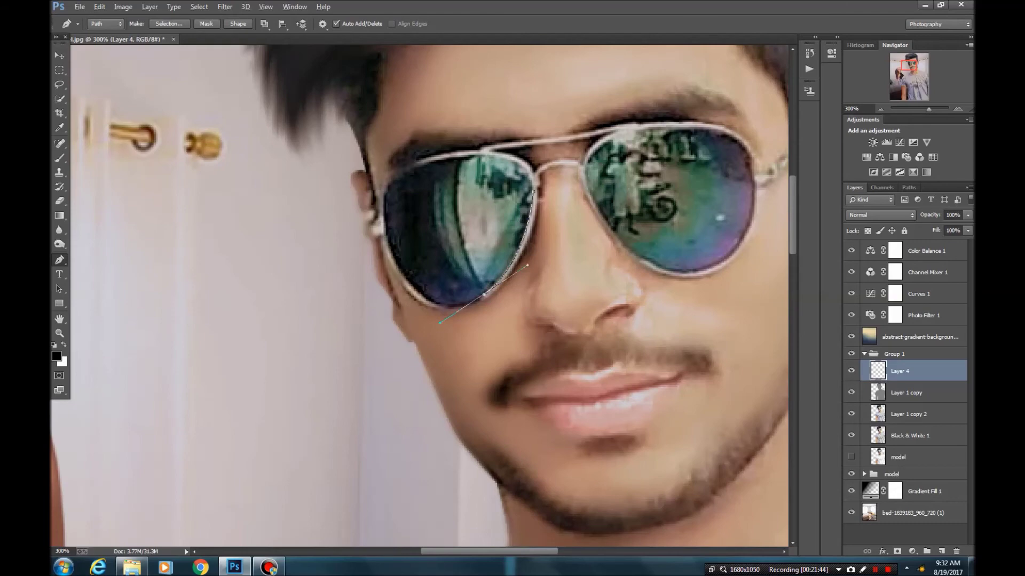
{"action": "mouse_move", "coordinate": [437, 305]}
{"action": "left_mouse_down"}
{"action": "mouse_move", "coordinate": [412, 294]}
{"action": "mouse_move", "coordinate": [391, 246]}
{"action": "left_mouse_up"}
{"action": "left_click_drag", "start_coordinate": [386, 219], "coordinate": [384, 195]}
{"action": "left_click_drag", "start_coordinate": [434, 160], "coordinate": [452, 152]}
{"action": "left_click_drag", "start_coordinate": [523, 166], "coordinate": [542, 187]}
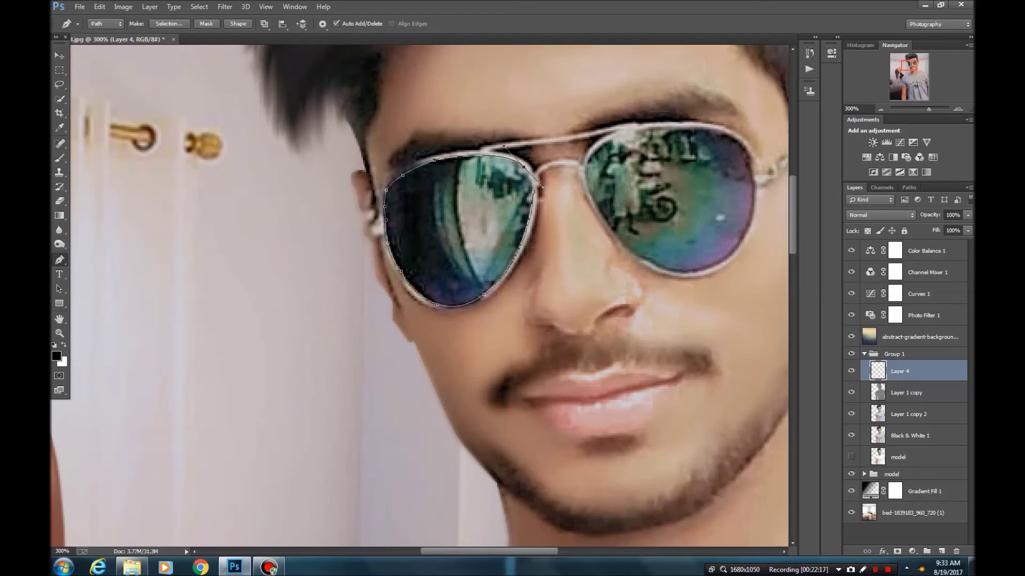
{"action": "right_click", "coordinate": [491, 203]}
{"action": "left_click", "coordinate": [539, 270]}
Duplicate the black lens, warp it onto the right lens, and merge both lens layers
{"action": "key", "text": "ctrl+j"}
{"action": "key", "text": "ctrl+t"}
{"action": "left_click_drag", "start_coordinate": [459, 235], "coordinate": [646, 208]}
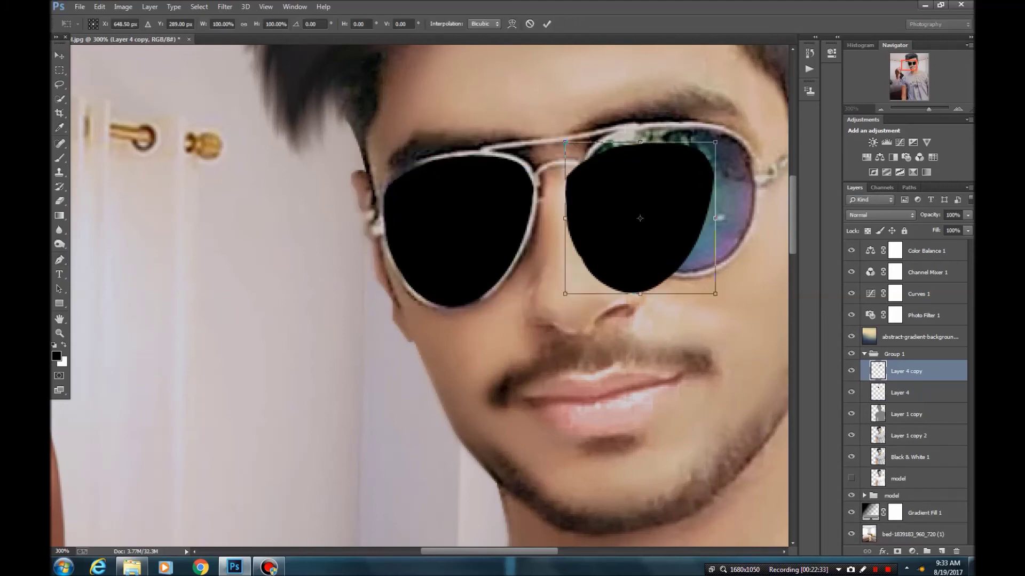
{"action": "right_click", "coordinate": [661, 155]}
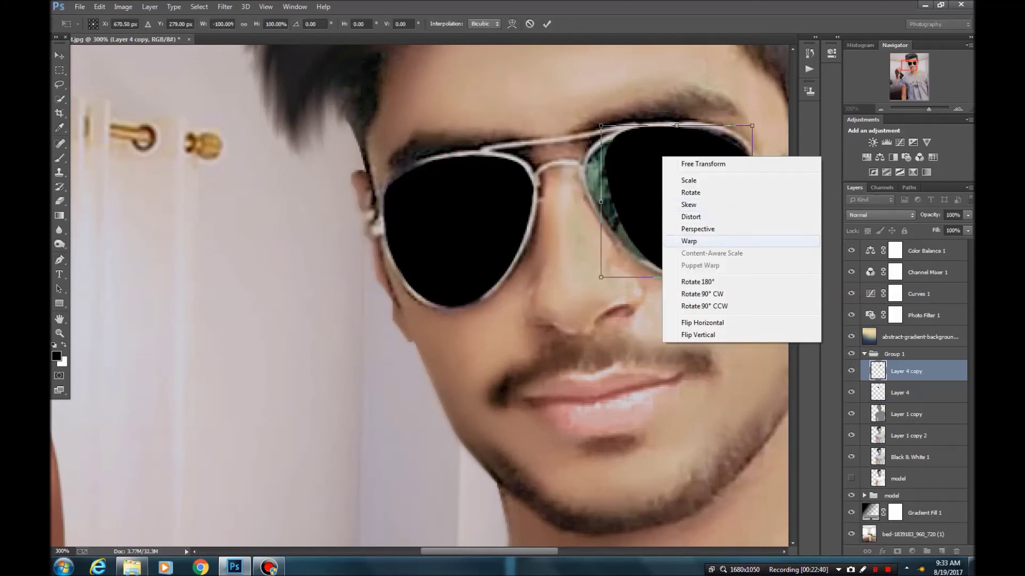
{"action": "left_click", "coordinate": [688, 238]}
{"action": "left_click_drag", "start_coordinate": [601, 176], "coordinate": [556, 190]}
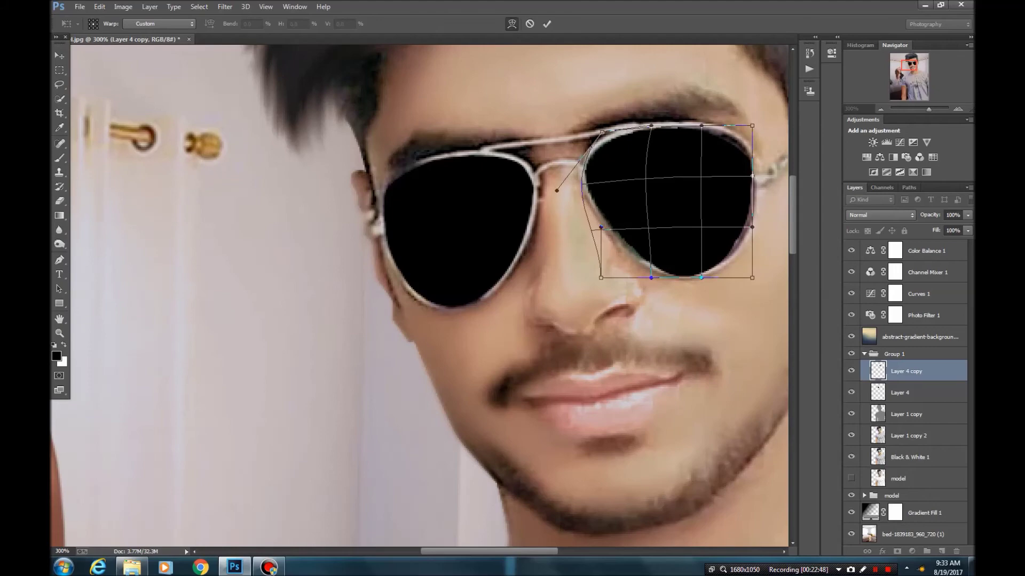
{"action": "left_click_drag", "start_coordinate": [752, 126], "coordinate": [752, 121]}
{"action": "left_click_drag", "start_coordinate": [751, 278], "coordinate": [746, 271]}
{"action": "key", "text": "Return"}
{"action": "right_click", "coordinate": [907, 393]}
{"action": "left_click", "coordinate": [768, 380]}
Place the interior room photo over the sunglasses and clip it into the lenses
{"action": "key", "text": "ctrl+0"}
{"action": "left_click", "coordinate": [132, 567]}
{"action": "double_click", "coordinate": [514, 201]}
{"action": "double_click", "coordinate": [587, 331]}
{"action": "mouse_move", "coordinate": [374, 266]}
{"action": "left_mouse_down"}
{"action": "mouse_move", "coordinate": [419, 296]}
{"action": "mouse_move", "coordinate": [454, 160]}
{"action": "left_mouse_up"}
{"action": "key", "text": "ctrl+alt+g"}
{"action": "key", "text": "Return"}
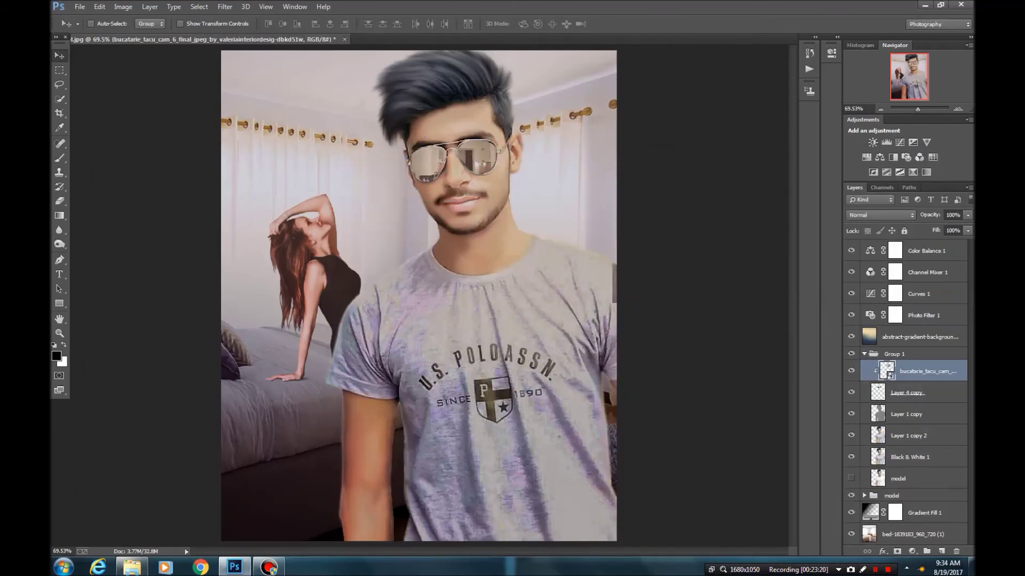
Apply a 1-pixel Box Blur to the lens reflection photo
{"action": "left_click", "coordinate": [224, 7]}
{"action": "left_click", "coordinate": [368, 211]}
{"action": "key", "text": "Return"}
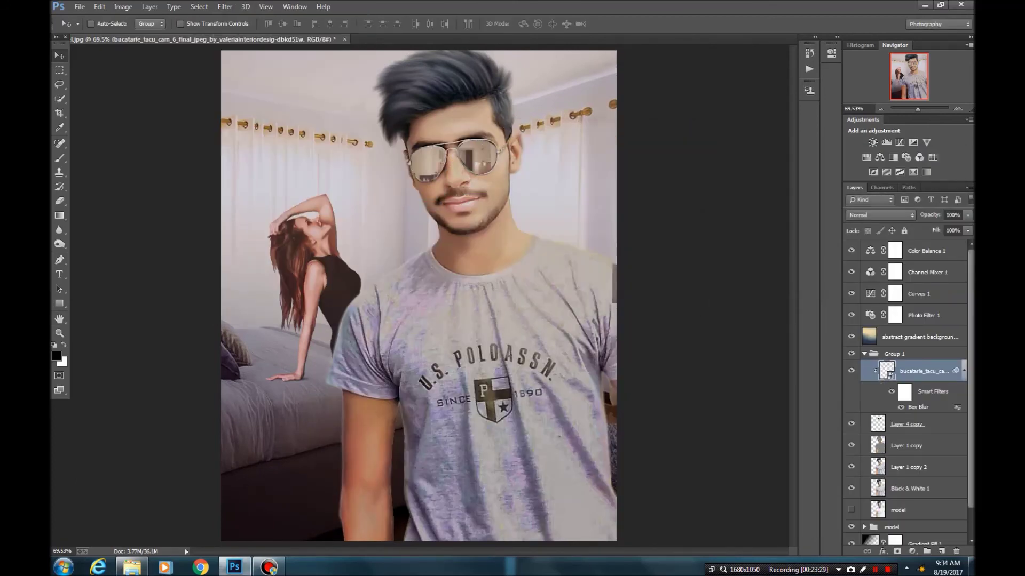
Select the woman's layer and apply a Gaussian Blur to it
{"action": "left_click", "coordinate": [864, 528]}
{"action": "scroll", "coordinate": [907, 454], "scroll_direction": "down", "scroll_amount": 1}
{"action": "left_click", "coordinate": [918, 512]}
{"action": "left_click", "coordinate": [225, 7]}
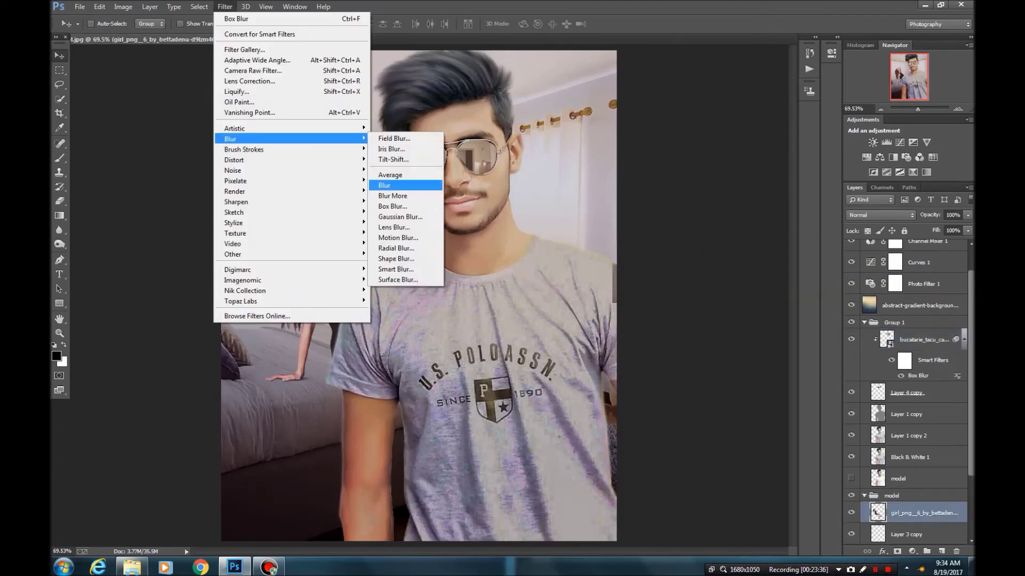
{"action": "left_click", "coordinate": [368, 223]}
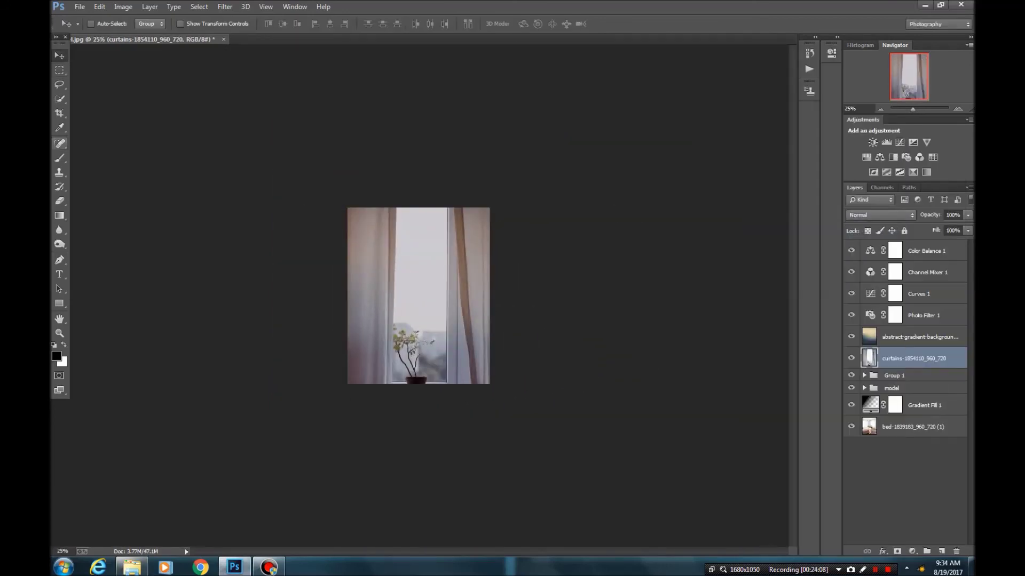
Close the path around the window, then delete it to reveal the man
{"action": "left_click", "coordinate": [468, 442]}
{"action": "left_click", "coordinate": [491, 422]}
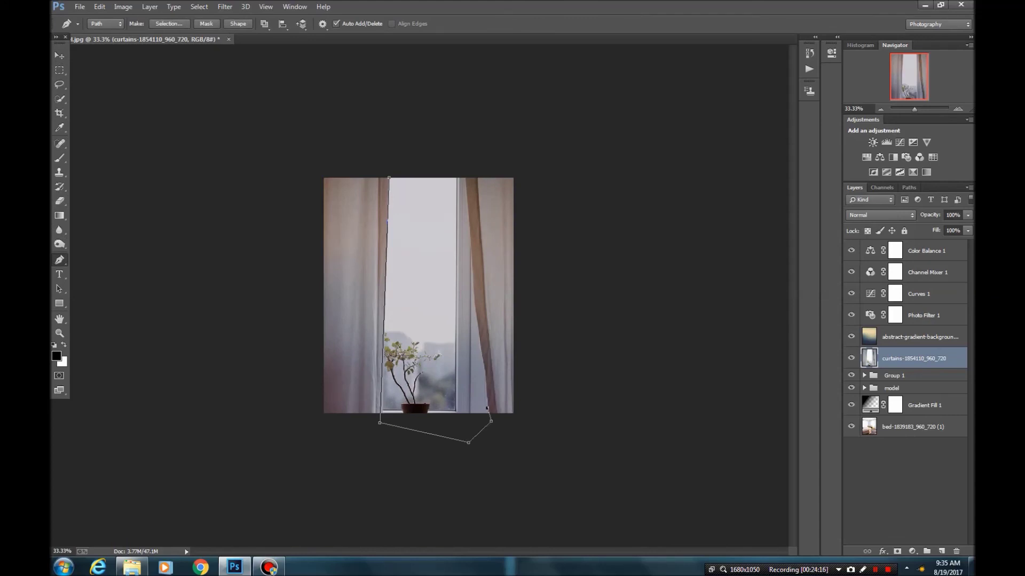
{"action": "scroll", "coordinate": [486, 408], "scroll_direction": "up", "scroll_amount": 1}
{"action": "left_click", "coordinate": [488, 109]}
{"action": "left_click", "coordinate": [393, 87]}
{"action": "left_click", "coordinate": [375, 118]}
{"action": "key", "text": "ctrl+Return"}
{"action": "key", "text": "Delete"}
Shift the curtains layer aside and move a curtain strip to the poster's right side
{"action": "key", "text": "ctrl+minus"}
{"action": "key", "text": "ctrl+u"}
{"action": "key", "text": "Escape"}
{"action": "key", "text": "ctrl+minus"}
{"action": "key", "text": "ctrl+minus"}
{"action": "key", "text": "v"}
{"action": "left_click_drag", "start_coordinate": [273, 347], "coordinate": [421, 350]}
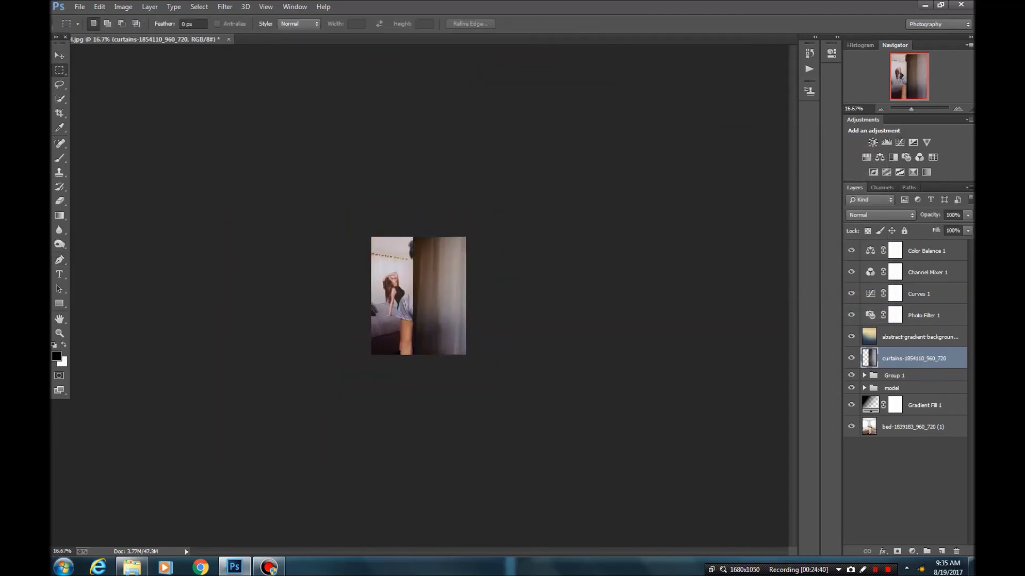
{"action": "key", "text": "m"}
{"action": "left_click_drag", "start_coordinate": [421, 237], "coordinate": [466, 354]}
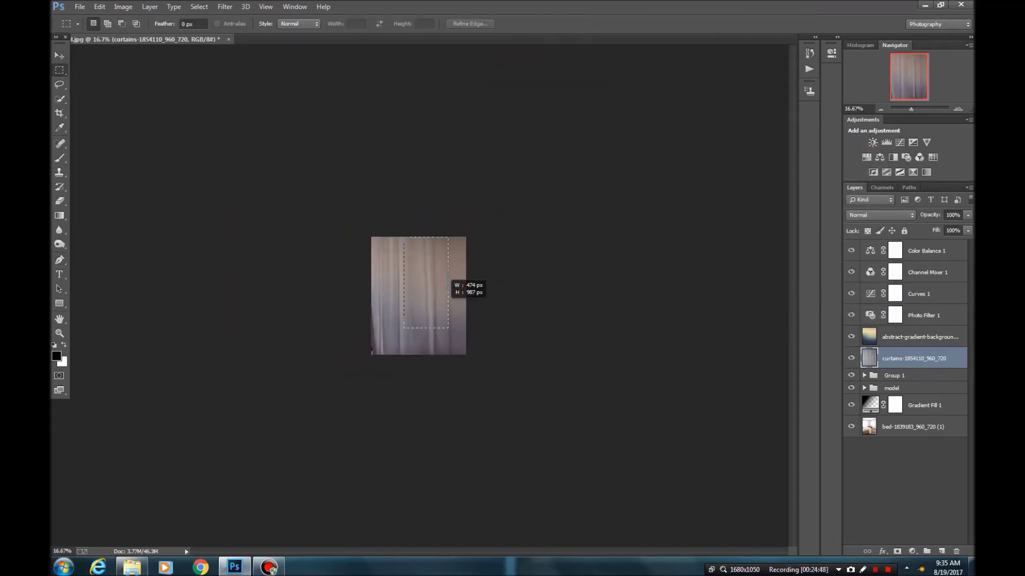
{"action": "key", "text": "v"}
{"action": "left_click_drag", "start_coordinate": [375, 242], "coordinate": [451, 251]}
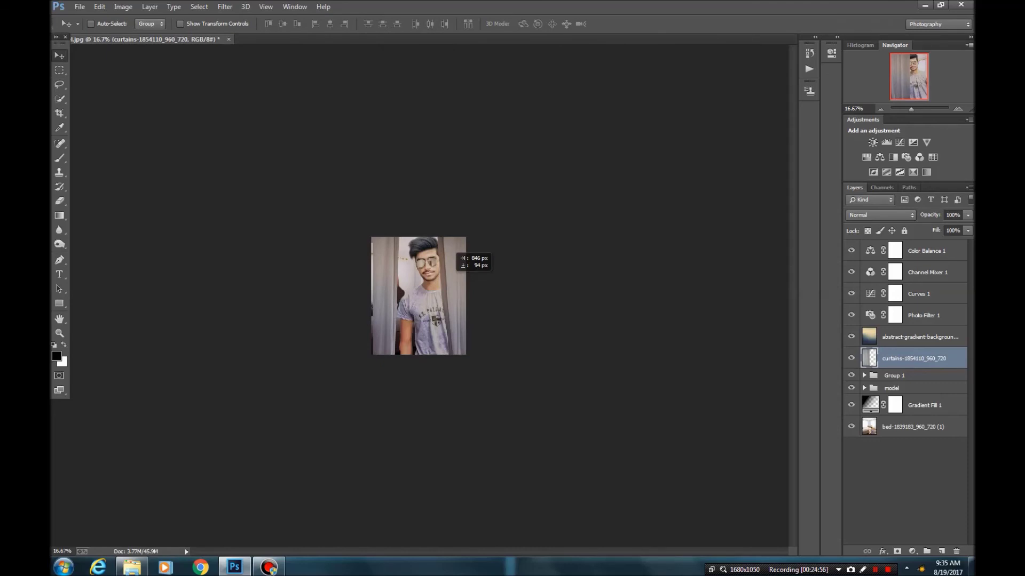
{"action": "key", "text": "Return"}
{"action": "mouse_move", "coordinate": [464, 288]}
{"action": "left_mouse_down"}
{"action": "mouse_move", "coordinate": [473, 292]}
{"action": "mouse_move", "coordinate": [448, 301]}
{"action": "left_mouse_up"}
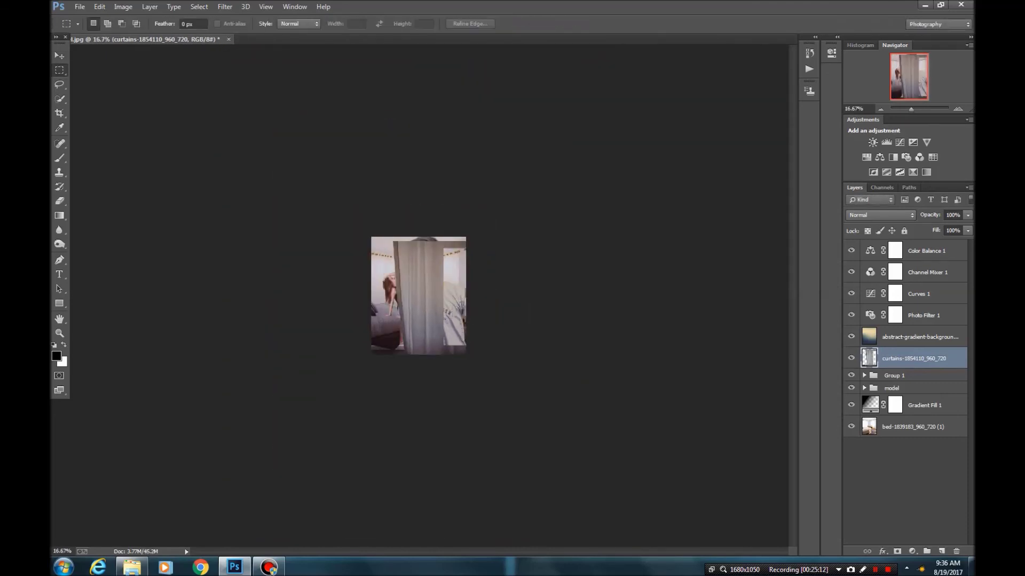
Reposition a curtain over the poster's left side with Free Transform
{"action": "key", "text": "ctrl+t"}
{"action": "left_click_drag", "start_coordinate": [434, 289], "coordinate": [445, 300]}
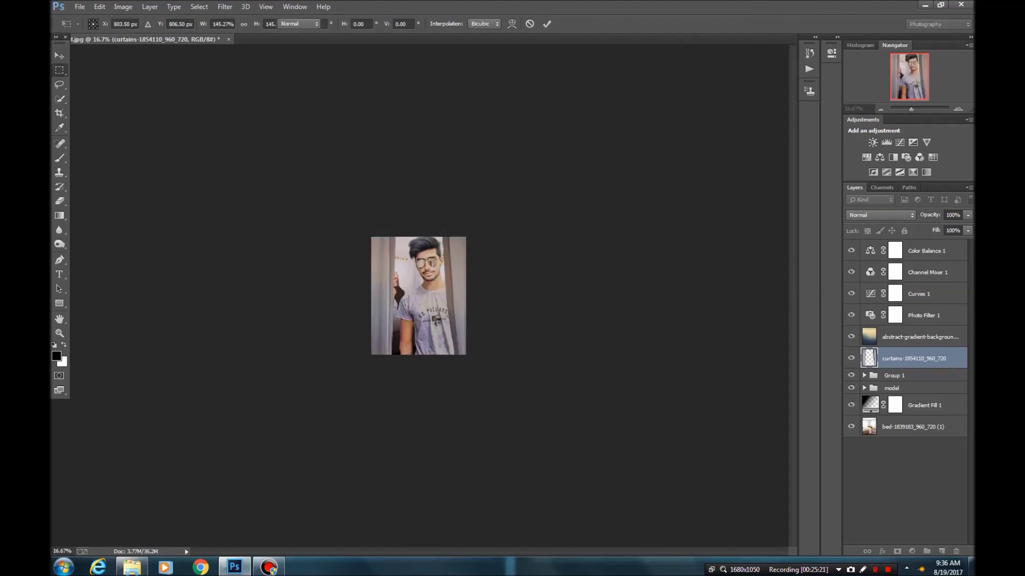
{"action": "key", "text": "Return"}
{"action": "key", "text": "ctrl+0"}
{"action": "key", "text": "ctrl+minus"}
{"action": "key", "text": "ctrl+minus"}
{"action": "key", "text": "ctrl+minus"}
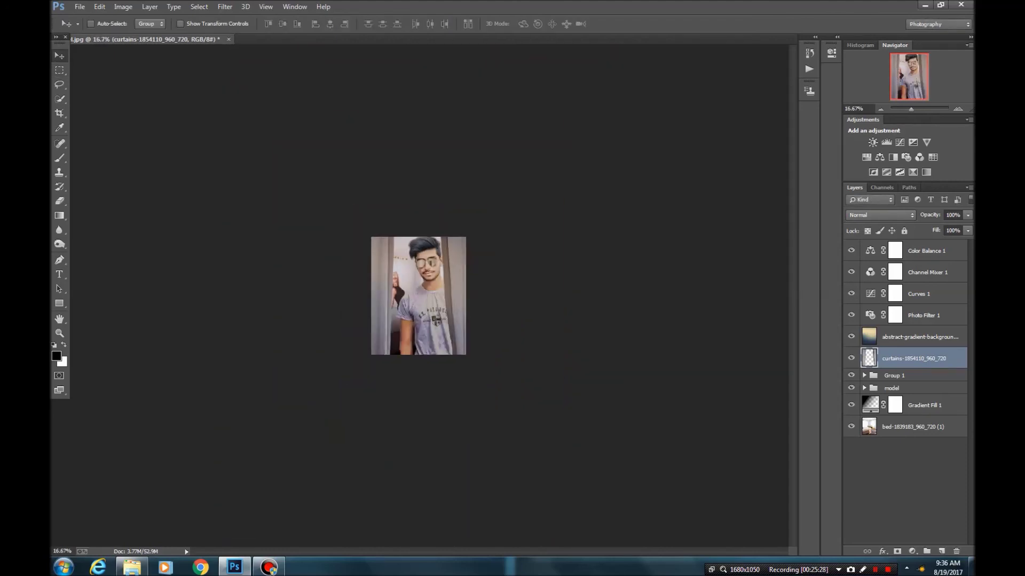
Lower the curtains' saturation with Hue/Saturation
{"action": "key", "text": "ctrl+u"}
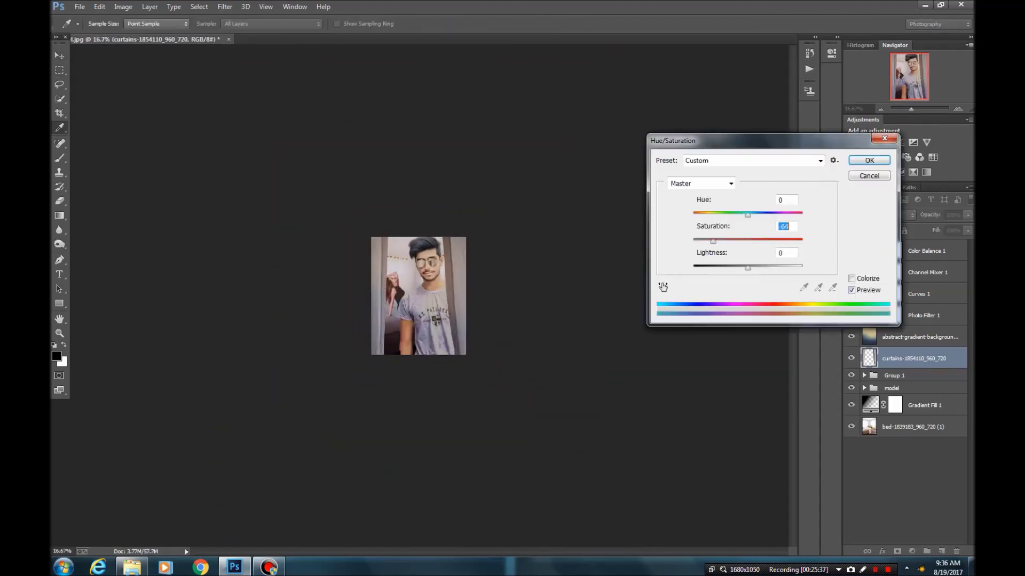
{"action": "key", "text": "ctrl+0"}
{"action": "key", "text": "Escape"}
{"action": "key", "text": "ctrl+minus"}
{"action": "key", "text": "c"}
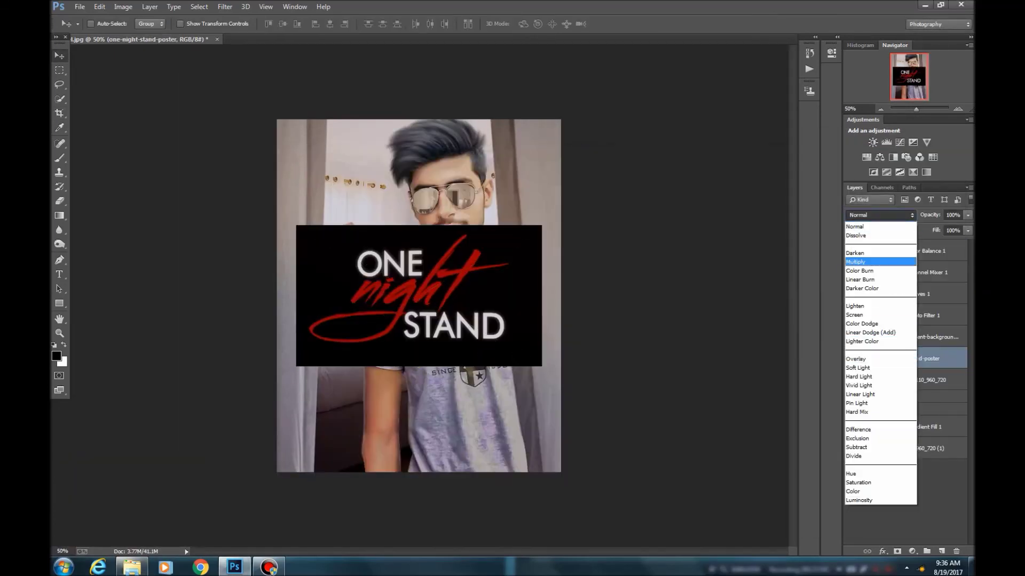
Set the title to Lighten blending, move it lower left, and bring it to the top
{"action": "left_click", "coordinate": [861, 323]}
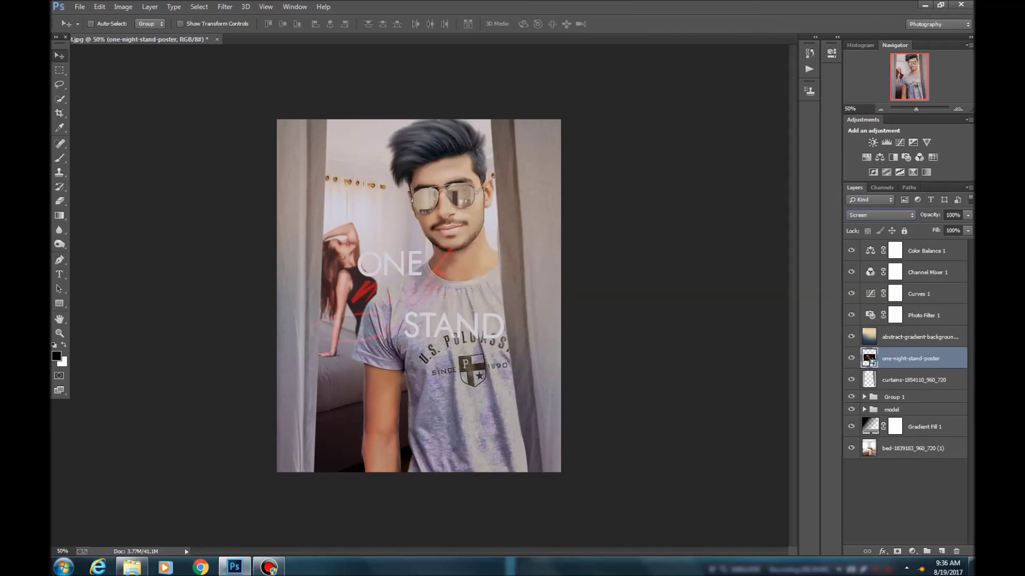
{"action": "left_click", "coordinate": [881, 215]}
{"action": "left_click", "coordinate": [875, 300]}
{"action": "mouse_move", "coordinate": [432, 288]}
{"action": "left_mouse_down"}
{"action": "mouse_move", "coordinate": [377, 356]}
{"action": "mouse_move", "coordinate": [405, 407]}
{"action": "left_mouse_up"}
{"action": "key", "text": "ctrl+shift+bracketright"}
{"action": "key", "text": "ctrl+t"}
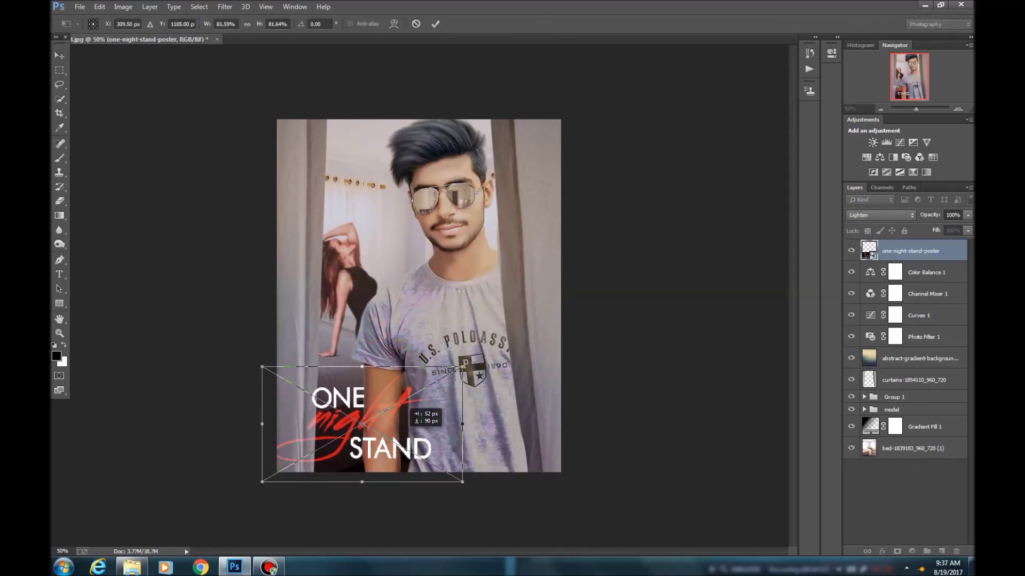